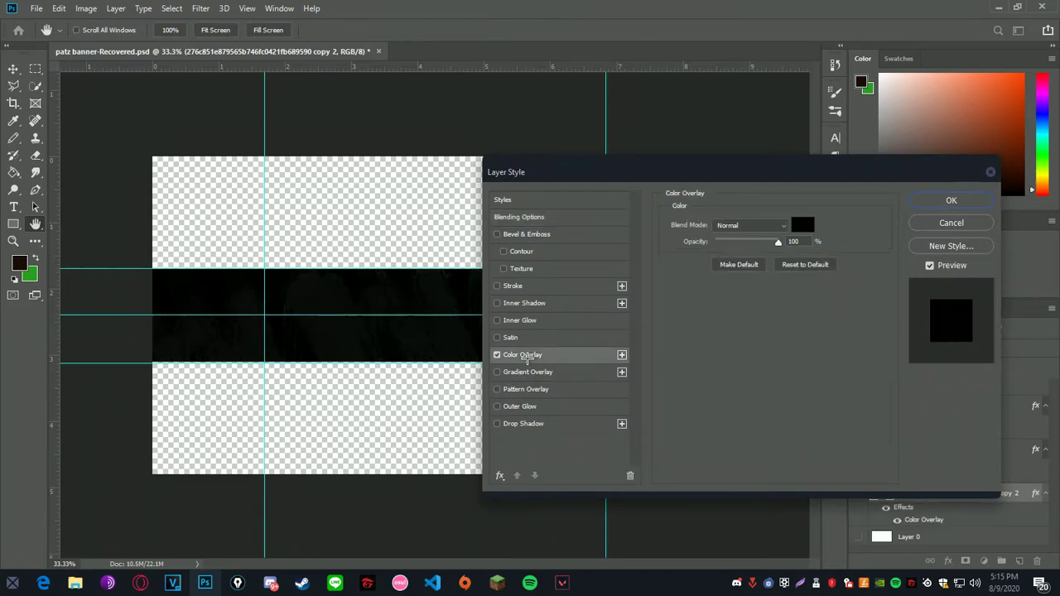
- Apply the black Color Overlay to the banner strip layer and deselect the layer
left_click(950, 200)
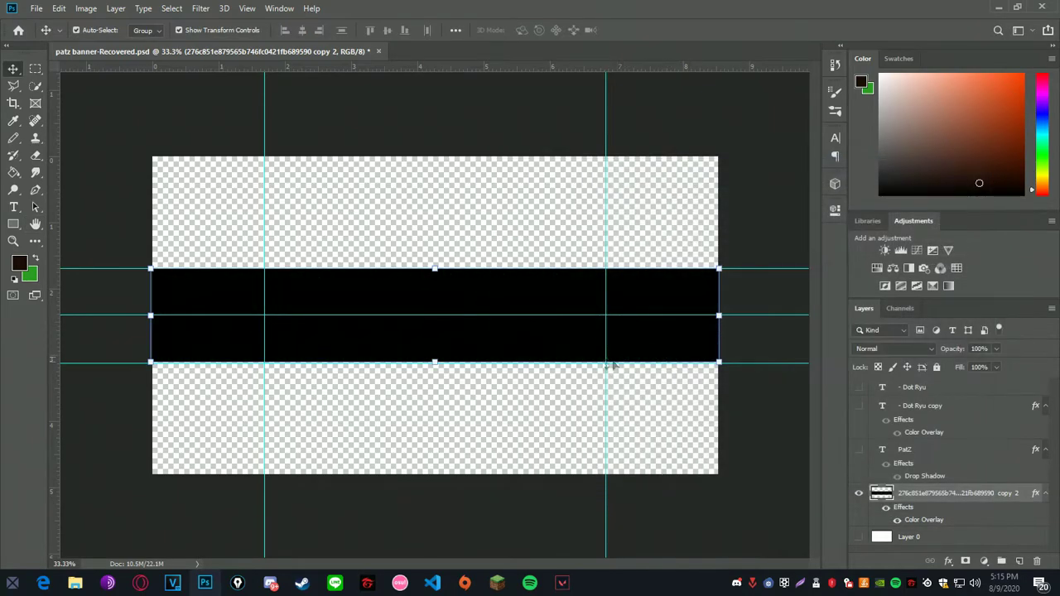
left_click(116, 476)
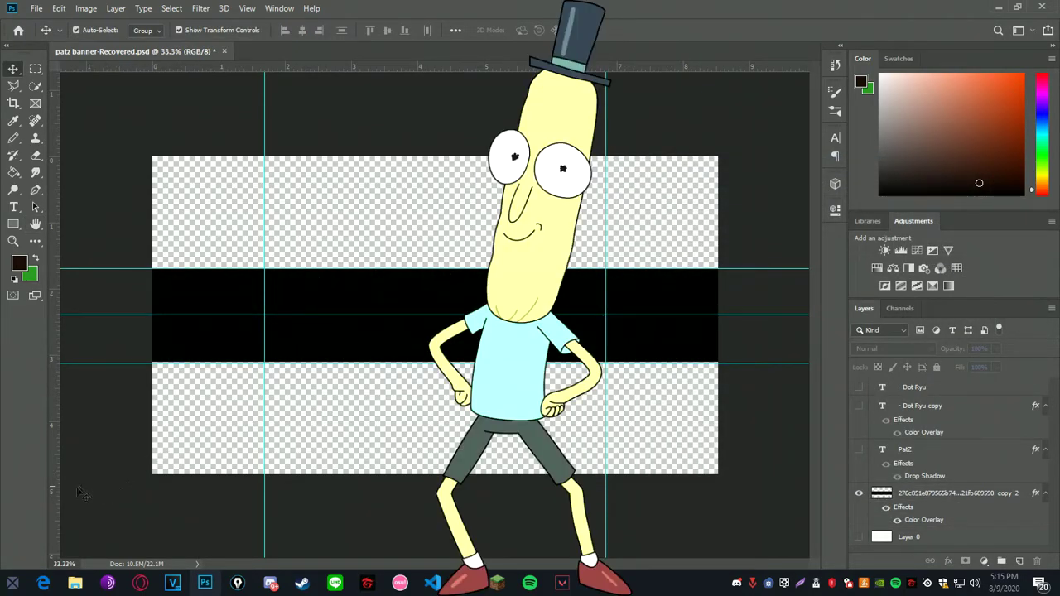
- Switch to Opera and search Google Images for "rick and morty wallpaper"
left_click(142, 584)
left_click(929, 8)
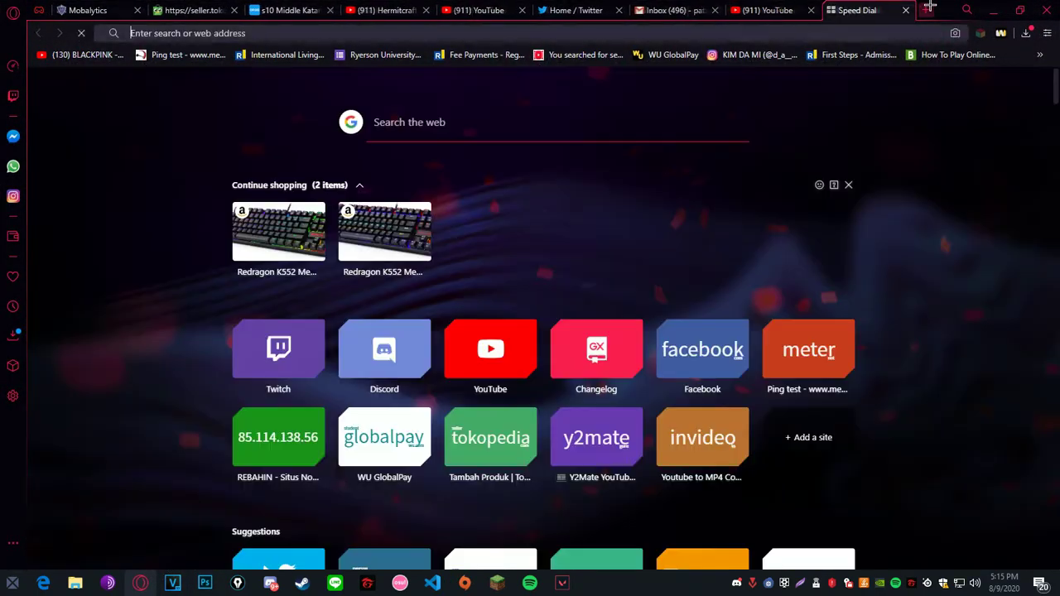
type("rick and morty wallpaper")
key("Return")
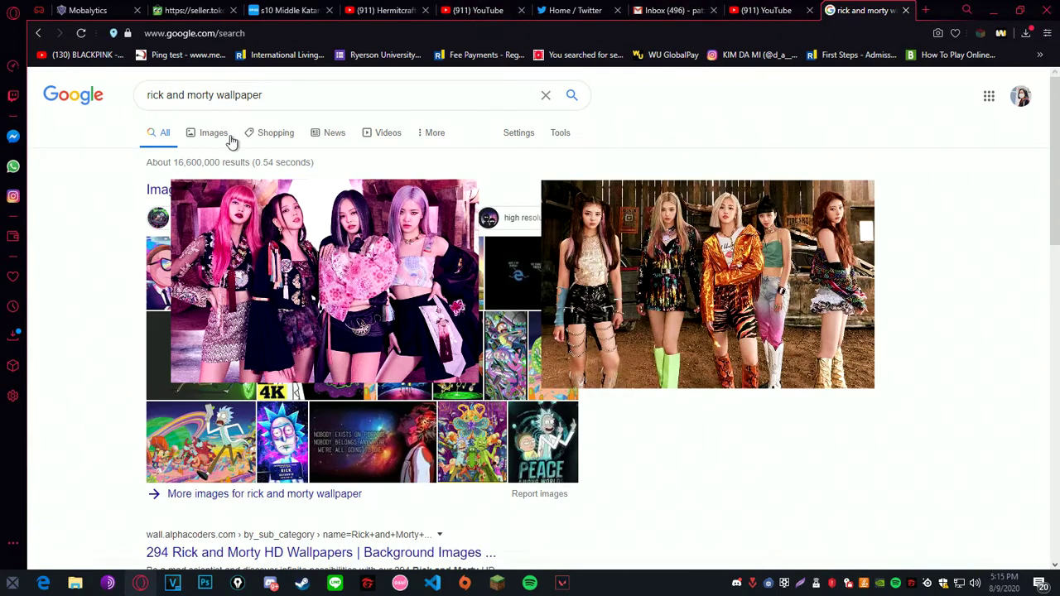
left_click(225, 135)
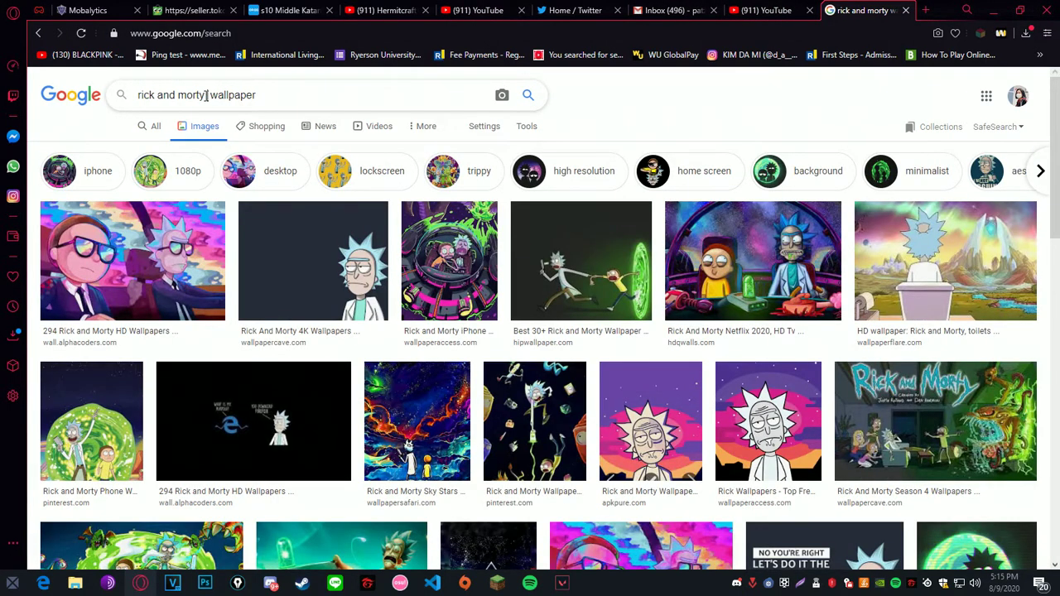
- Grab the Rick and Morty space wallpaper and place 271164-Rick_and_Morty-space from Downloads into the Photoshop banner document
right_click(497, 220)
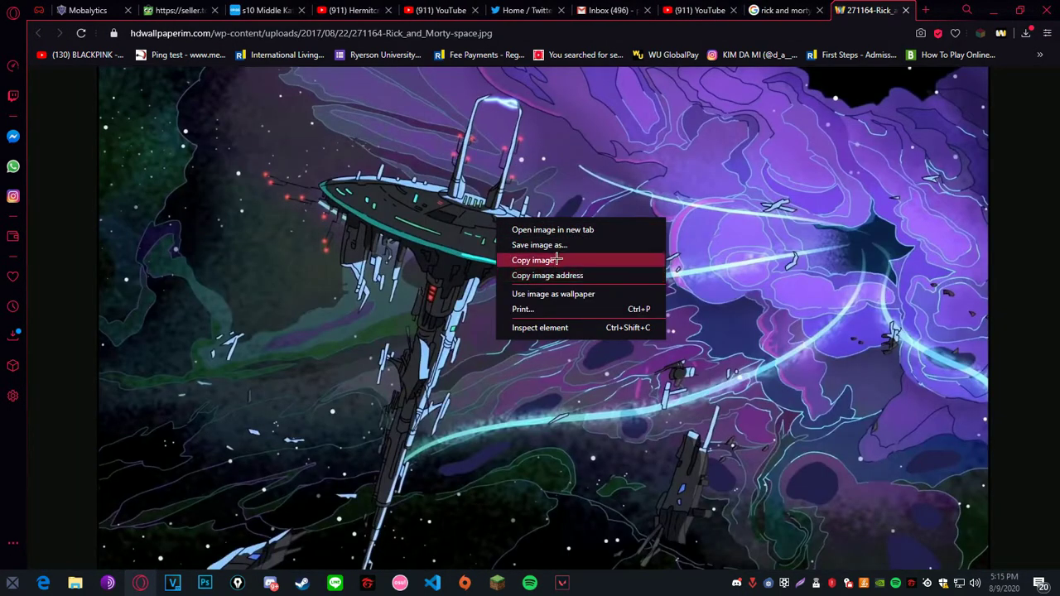
left_click(558, 260)
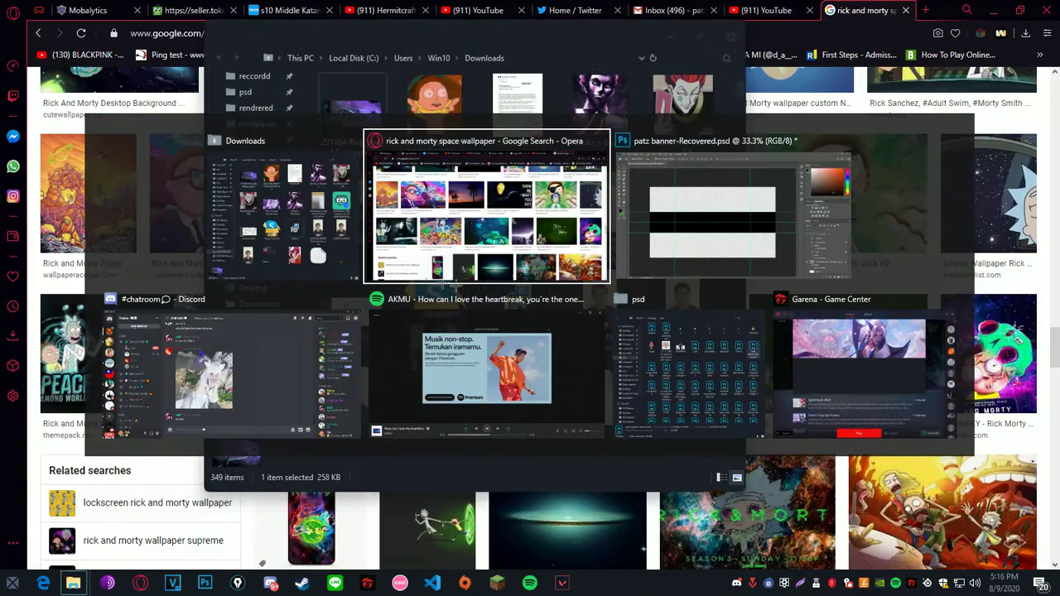
key("alt+Tab")
key("alt+Tab")
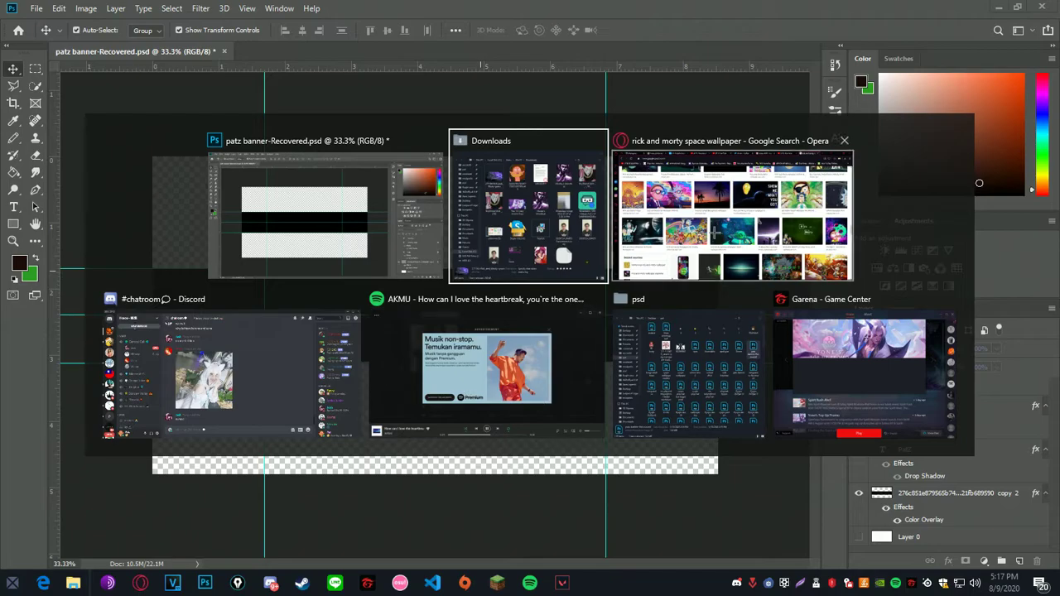
left_click(584, 256)
left_click_drag(386, 45, 709, 89)
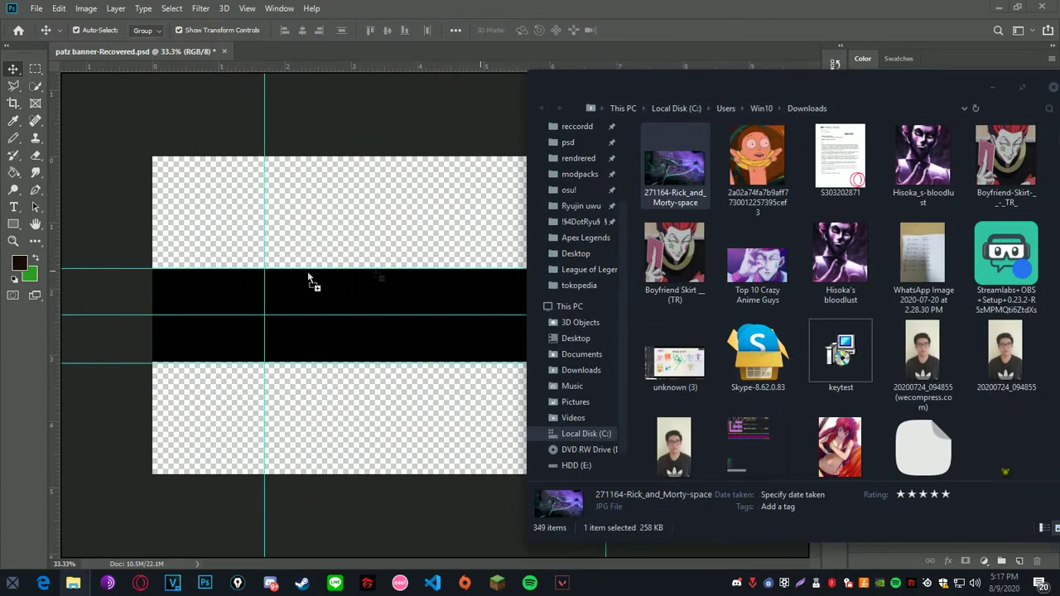
left_click_drag(373, 269, 274, 279)
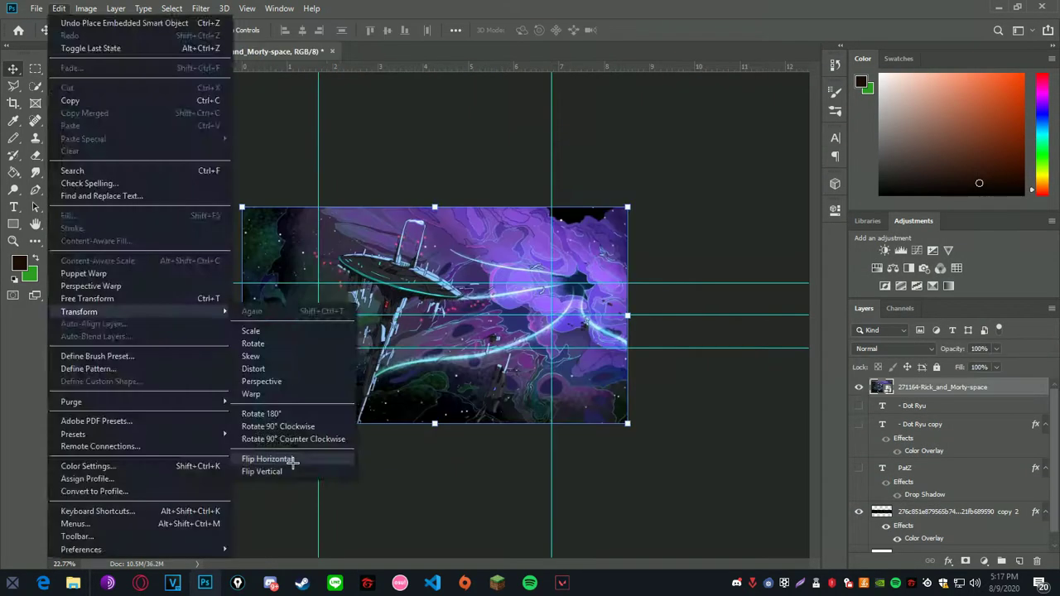
- Flip the placed space wallpaper horizontally, then scale and tilt it over the left half of the black banner strip
left_click(295, 462)
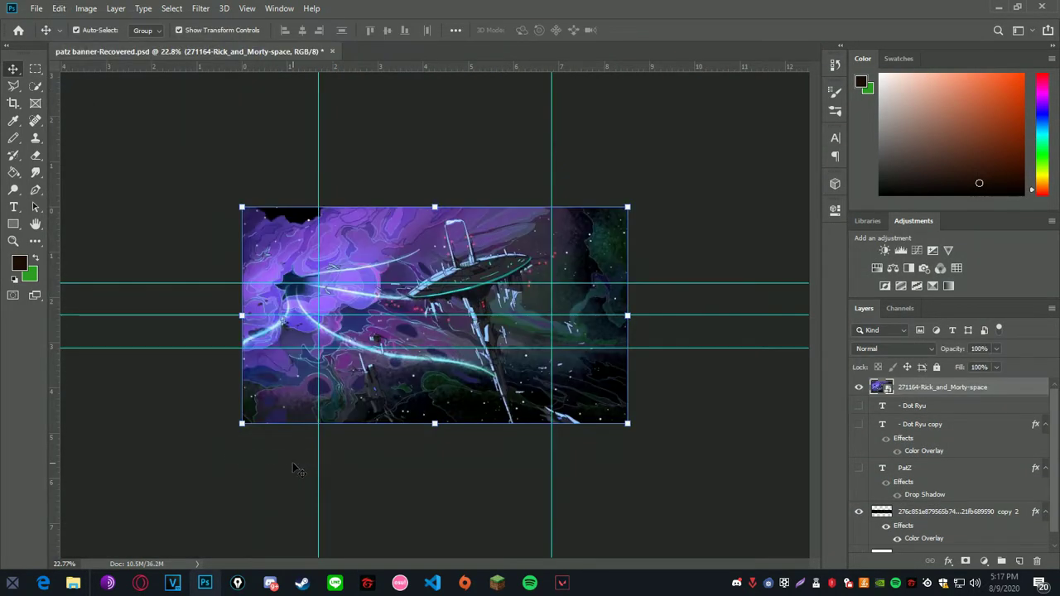
scroll(298, 469, "up", 2)
left_click_drag(125, 124, 316, 218)
left_click_drag(382, 301, 155, 283)
- Select the wallpaper area inside the banner strip's guides and copy it to a new layer
left_click_drag(635, 473, 464, 256)
right_click(208, 273)
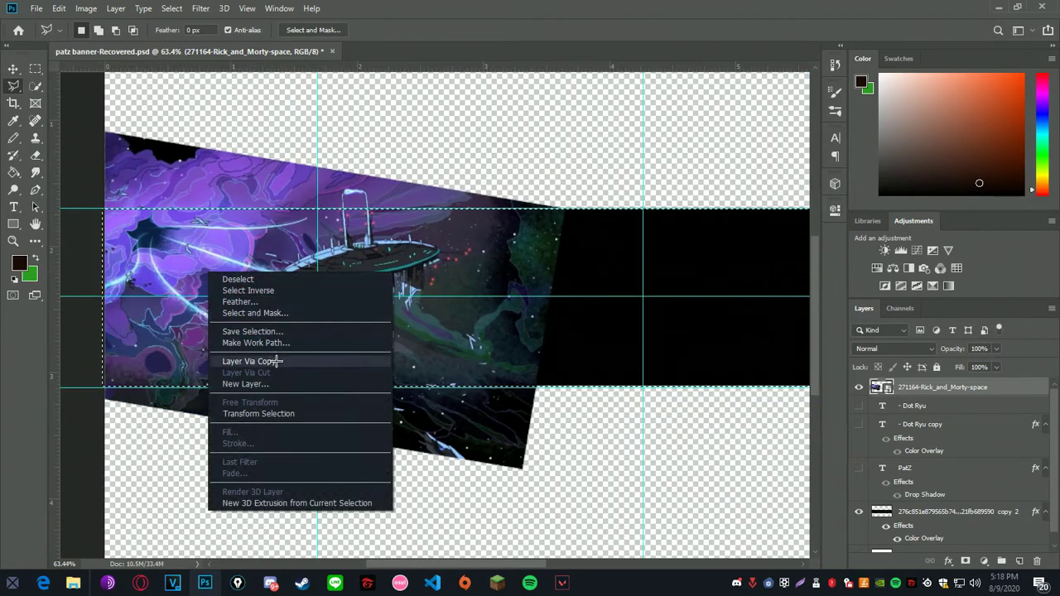
left_click(276, 361)
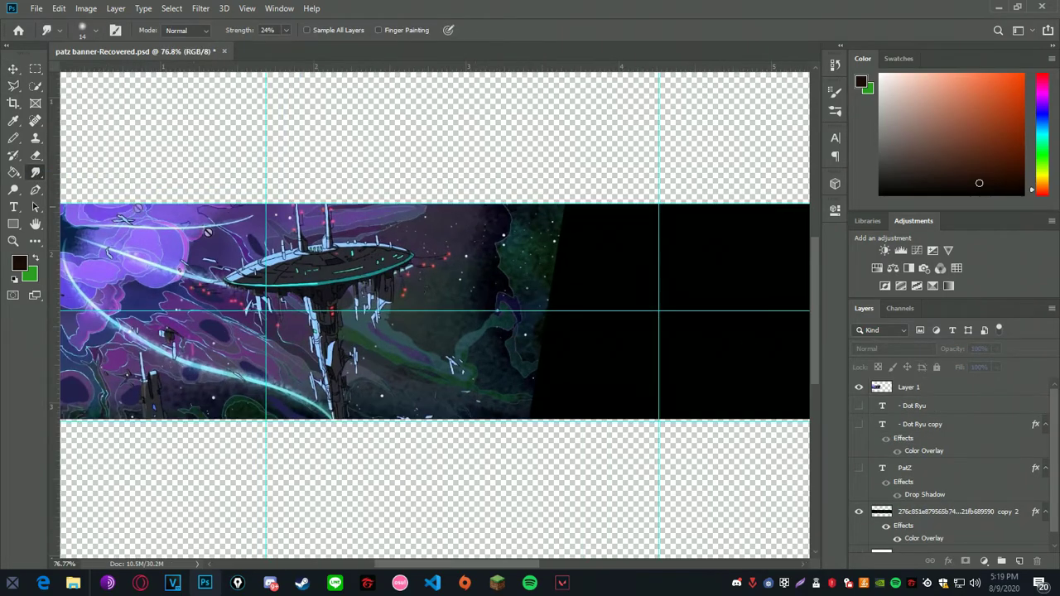
scroll(500, 295, "up", 3)
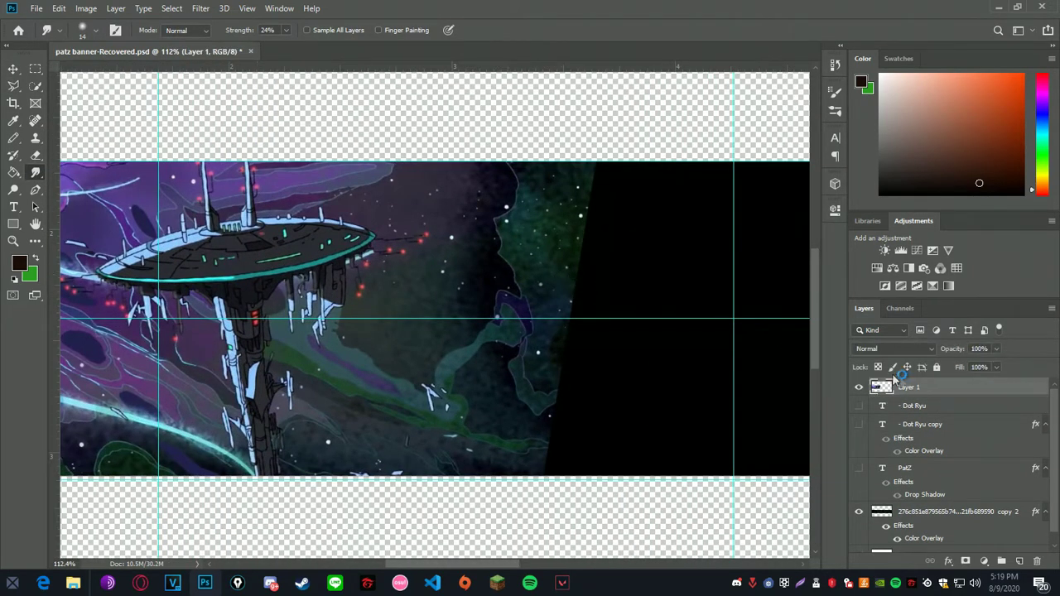
scroll(575, 220, "down", 3)
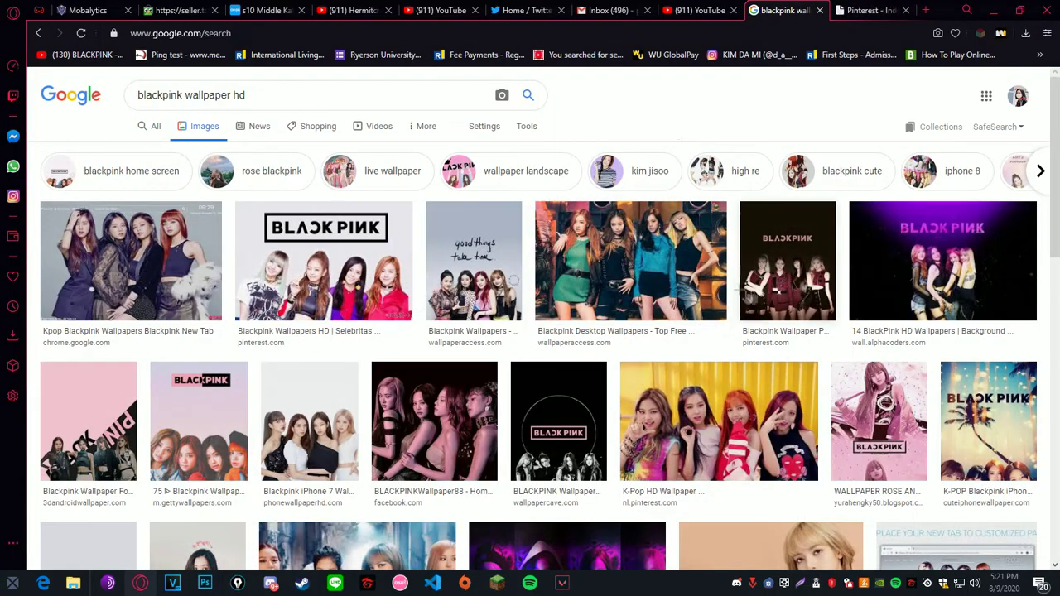
- Close the blackpink wallpaper search in Opera and open Pinterest in a second tab
left_click(819, 11)
left_click(427, 37)
key("ctrl+c")
left_click(925, 11)
key("ctrl+v")
key("Return")
- Open the Pinterest pin of the woman in the black cowboy hat and download its image
left_click(787, 10)
left_click(97, 246)
left_click(570, 160)
left_click(560, 197)
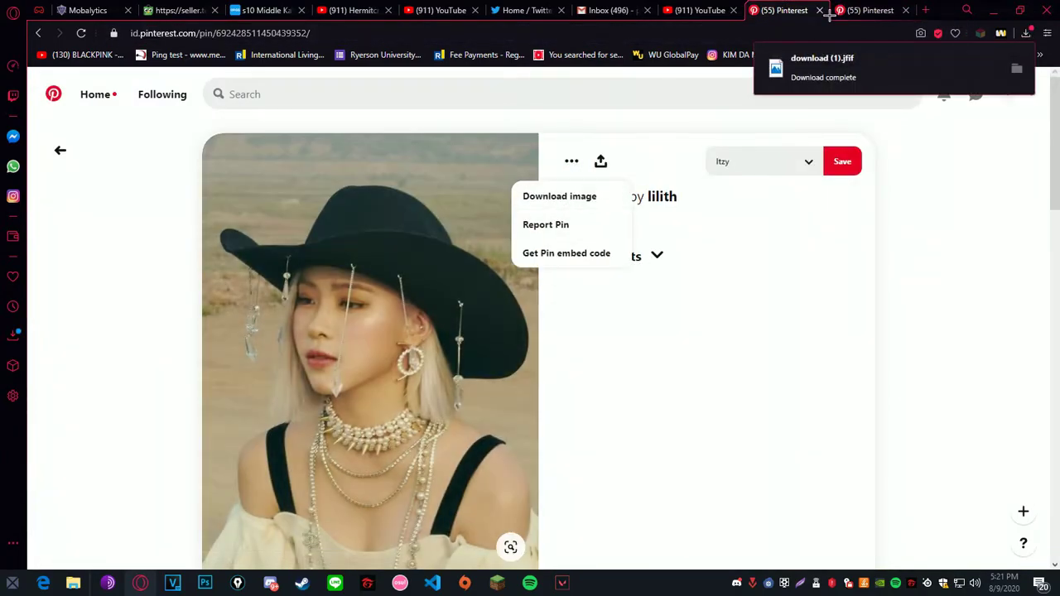
- Search for "blackpink" in the second Pinterest tab
left_click(865, 11)
left_click(387, 101)
type("blackpink")
key("Return")
- Return to the home feed in the first Pinterest tab, open another pin and show its options
left_click(785, 10)
left_click(60, 150)
scroll(293, 299, "down", 3)
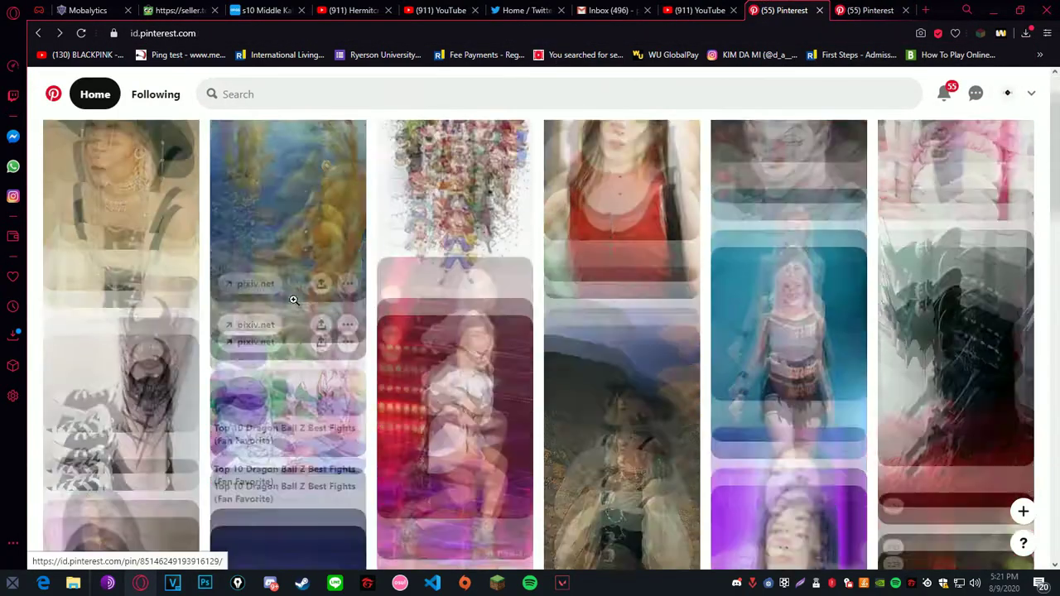
left_click(107, 464)
left_click(570, 161)
- Enter "itzy" as the search in the first Pinterest tab and return to the blackpink results
left_click(336, 105)
type("itzy")
key("ctrl+Tab")
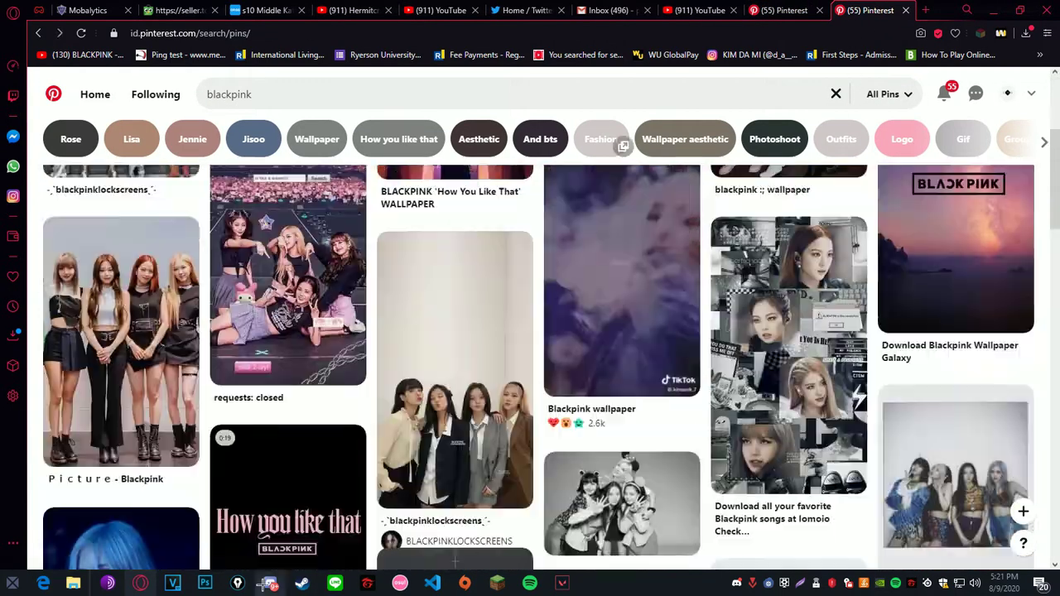
- Switch to Photoshop, move the duplicated space artwork below the banner strip and flip it horizontally
left_click(205, 583)
left_click_drag(166, 315, 385, 460)
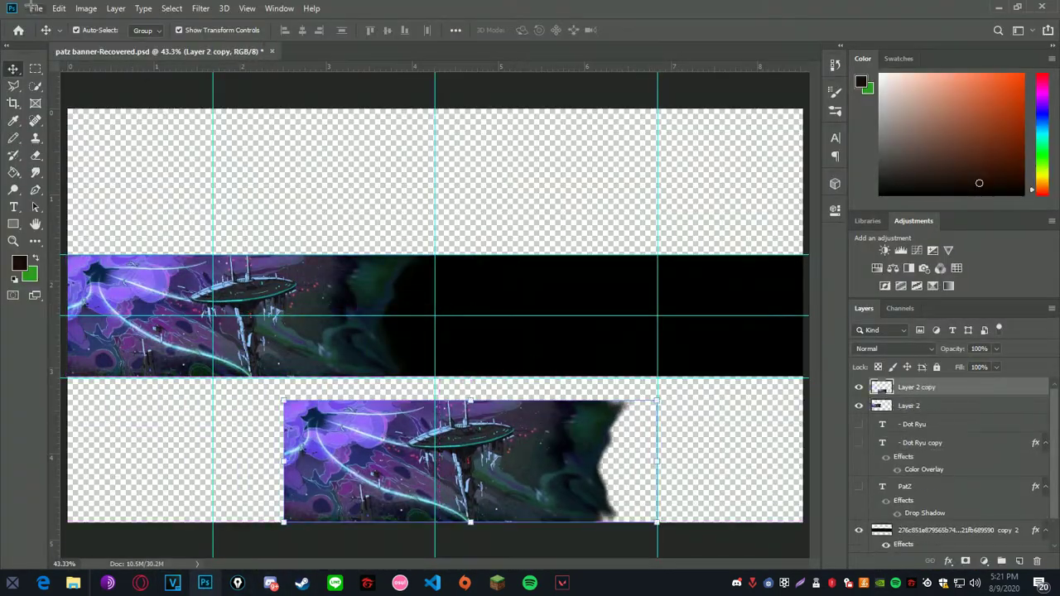
left_click(36, 9)
mouse_move(59, 8)
mouse_move(156, 315)
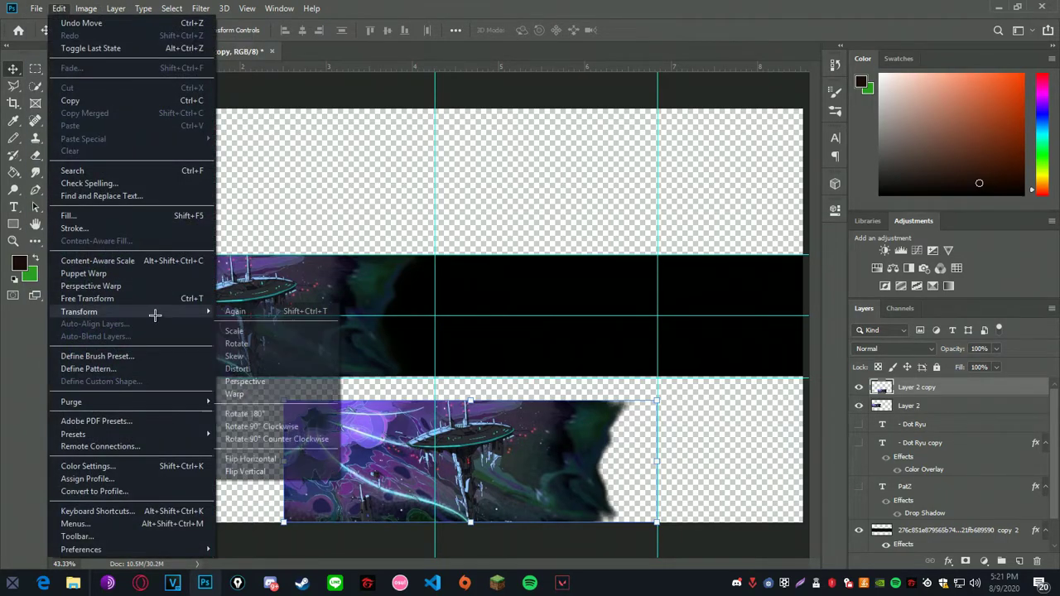
left_click(249, 459)
- Move the flipped artwork copy up into the right half of the banner strip and deselect it
left_click_drag(454, 452, 422, 452)
scroll(422, 452, "down", 2)
left_click_drag(490, 430, 636, 343)
left_click_drag(487, 336, 676, 295)
left_click(380, 308)
left_click(784, 194)
- Add a teal Color Overlay at Layer 2 copy through its layer style
right_click(917, 391)
left_click(819, 30)
left_click(523, 354)
left_click(867, 224)
left_click_drag(778, 257, 800, 251)
left_click(815, 321)
left_click(932, 234)
left_click(946, 200)
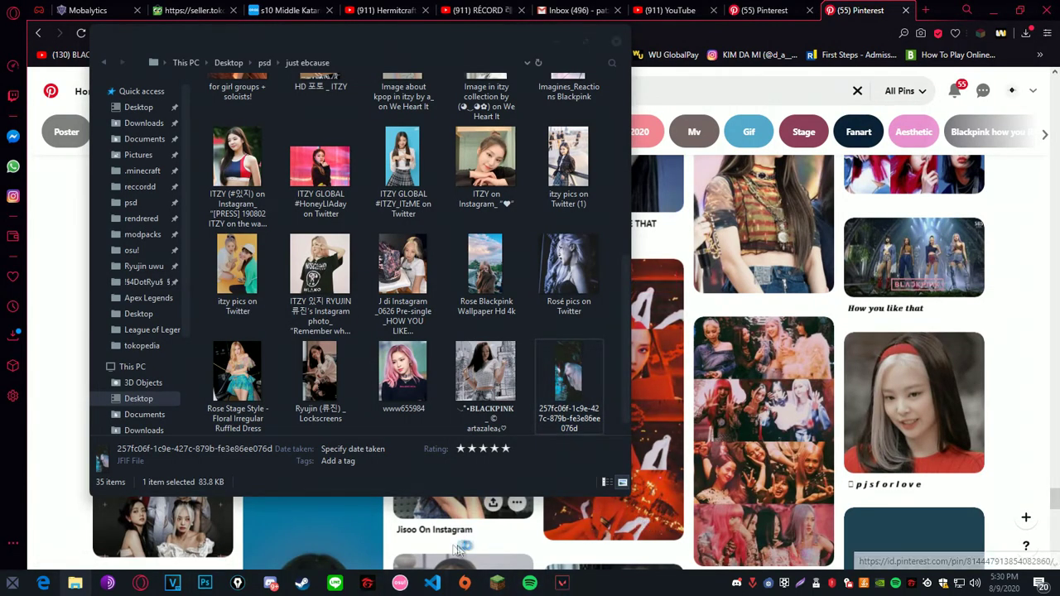
- Bring the just ebcause picture folder up over Photoshop and re-sort its pictures
left_click(205, 583)
key("alt+Tab")
scroll(422, 401, "up", 5)
scroll(426, 406, "down", 5)
left_click(510, 383)
left_click(562, 385)
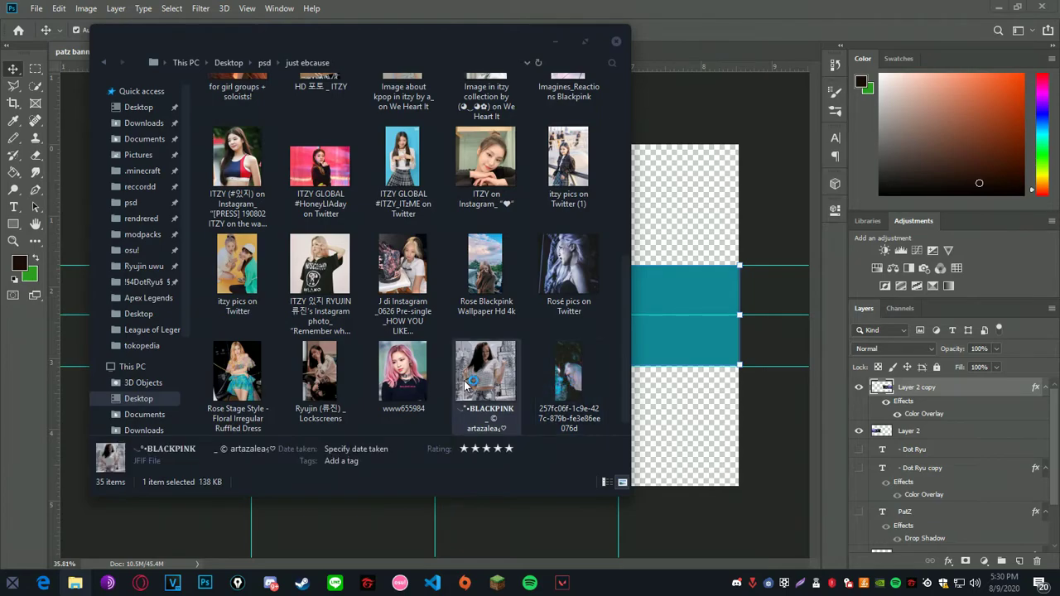
right_click(359, 341)
mouse_move(433, 135)
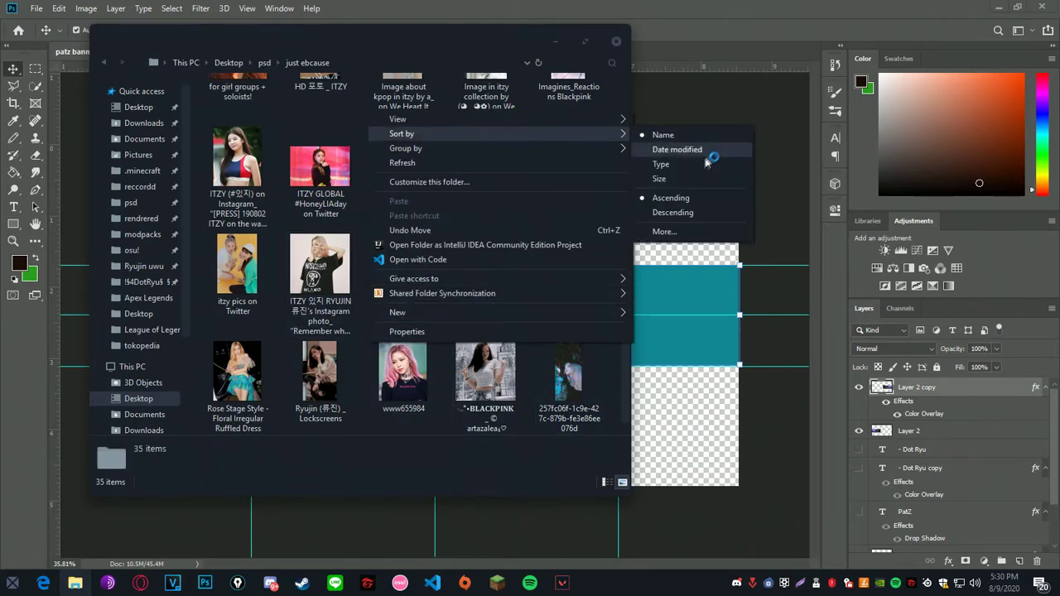
left_click(675, 149)
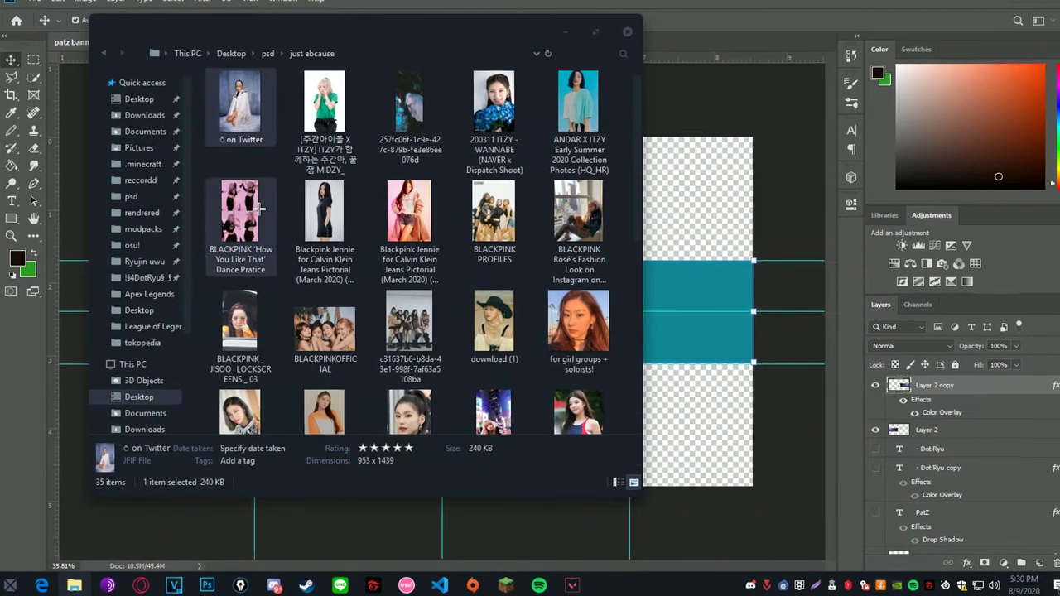
- Look through the BLACKPINK and ITZY pictures in the just ebcause folder one by one
left_click(251, 217)
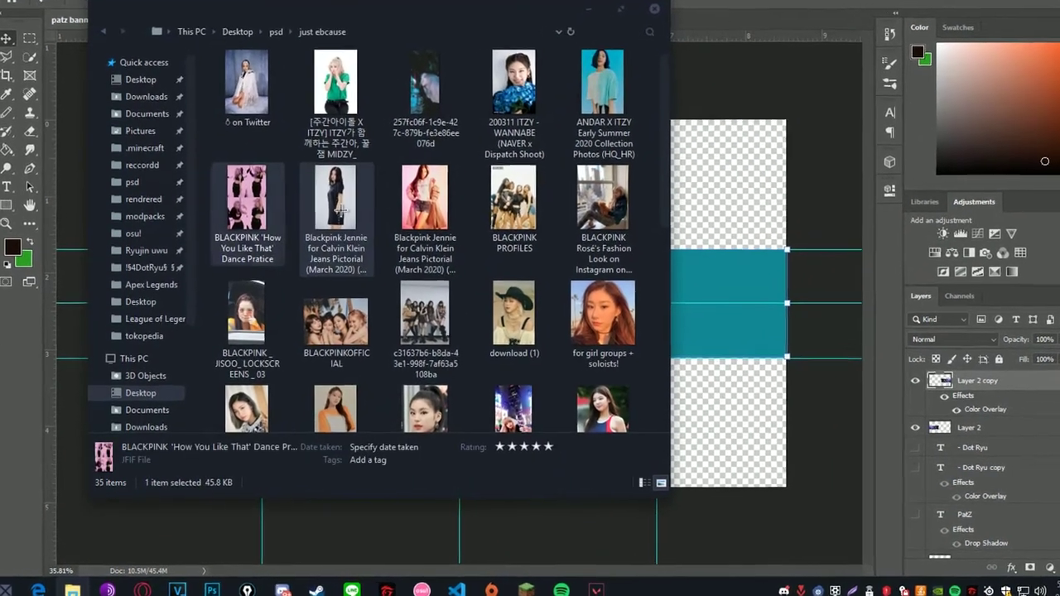
left_click(324, 224)
left_click(406, 229)
key("Right")
key("Right")
key("Right")
key("Right")
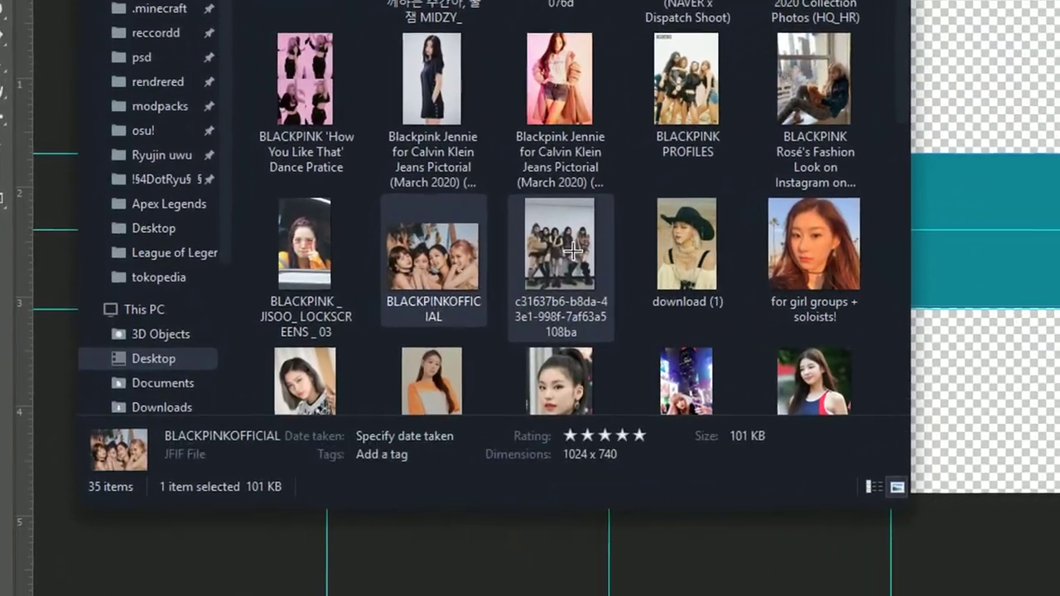
left_click(573, 251)
left_click(688, 249)
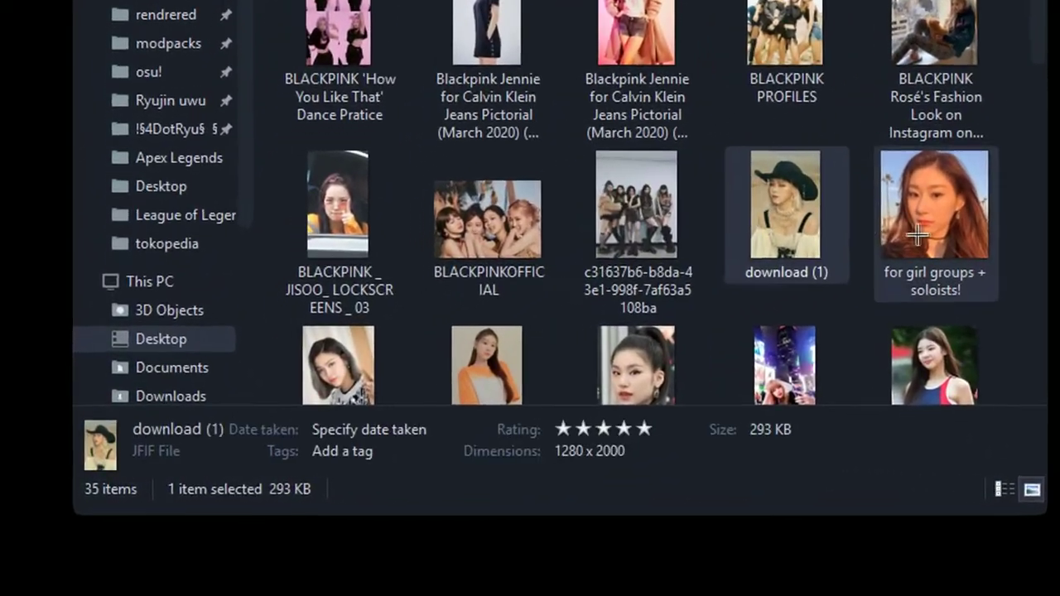
left_click(814, 246)
scroll(807, 252, "down", 2)
left_click(298, 325)
left_click(408, 64)
left_click(571, 68)
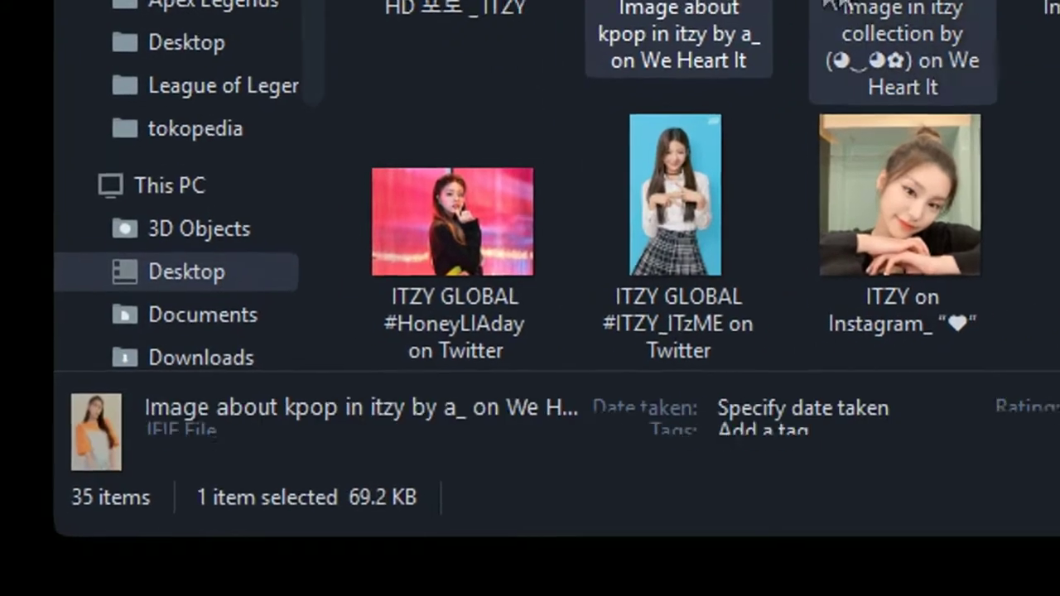
left_click(741, 66)
left_click(917, 63)
left_click(1053, 58)
key("Right")
key("Right")
key("Right")
key("Right")
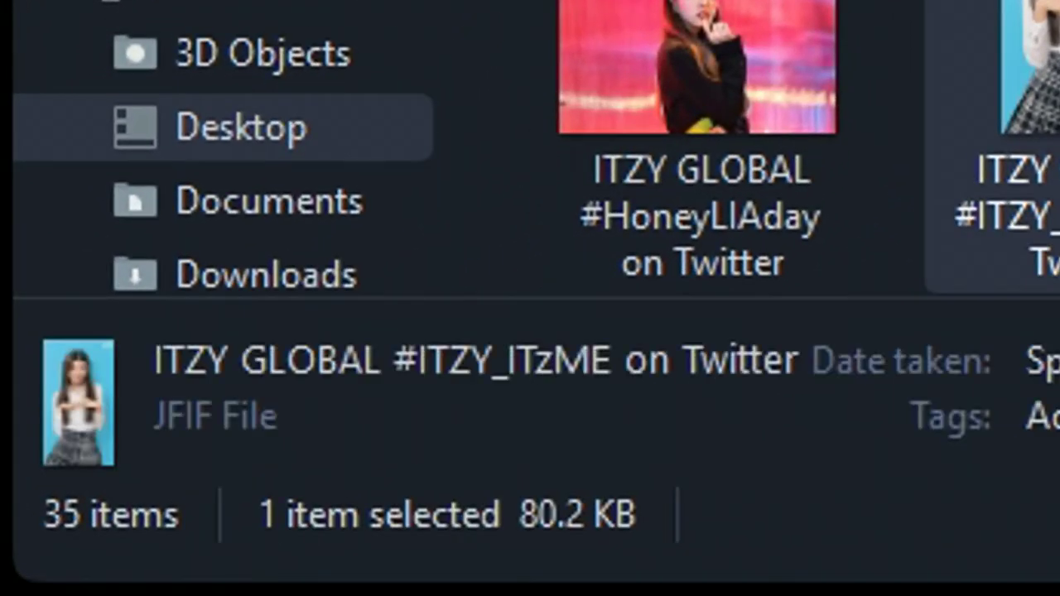
scroll(769, 71, "down", 2)
key("Right")
key("Right")
key("Right")
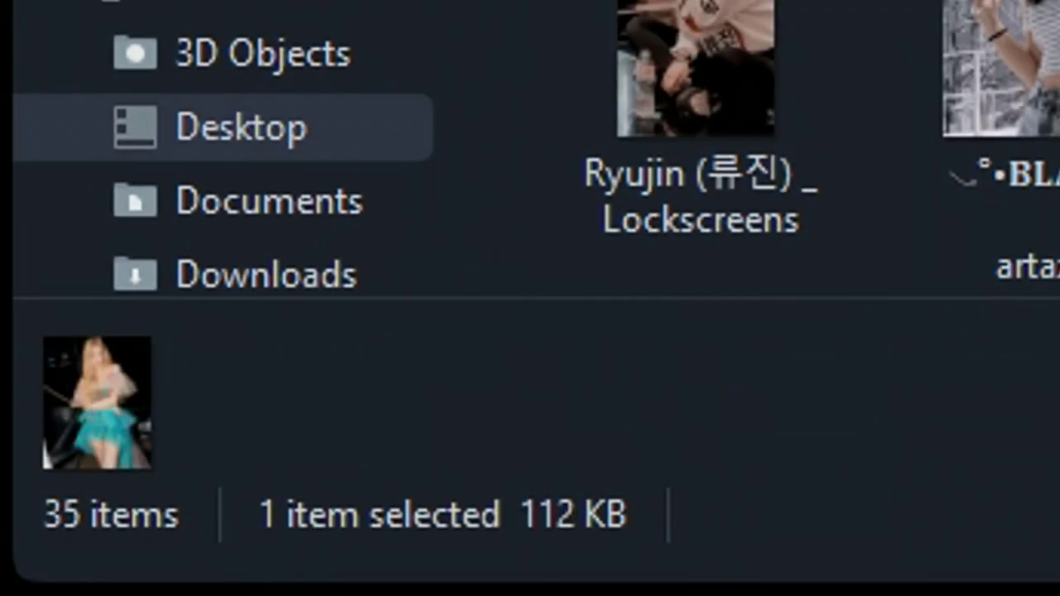
key("Right")
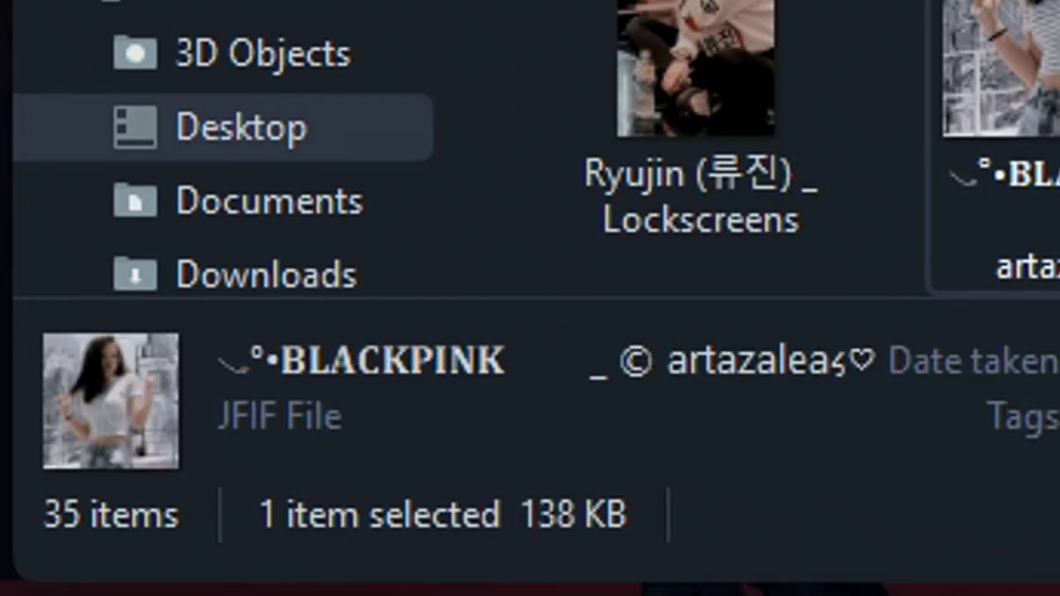
key("Right")
key("Right")
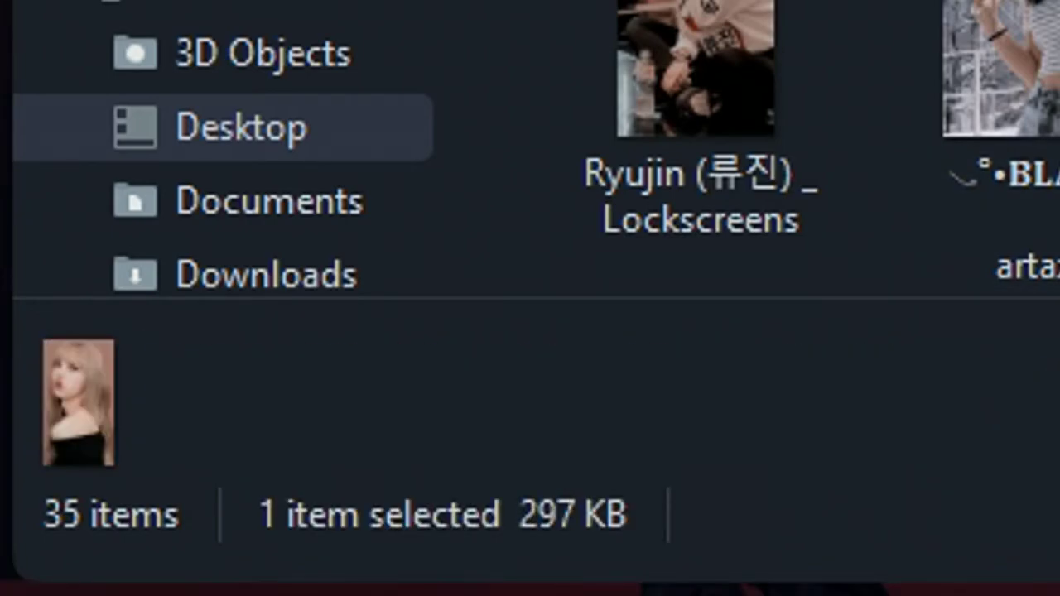
key("Right")
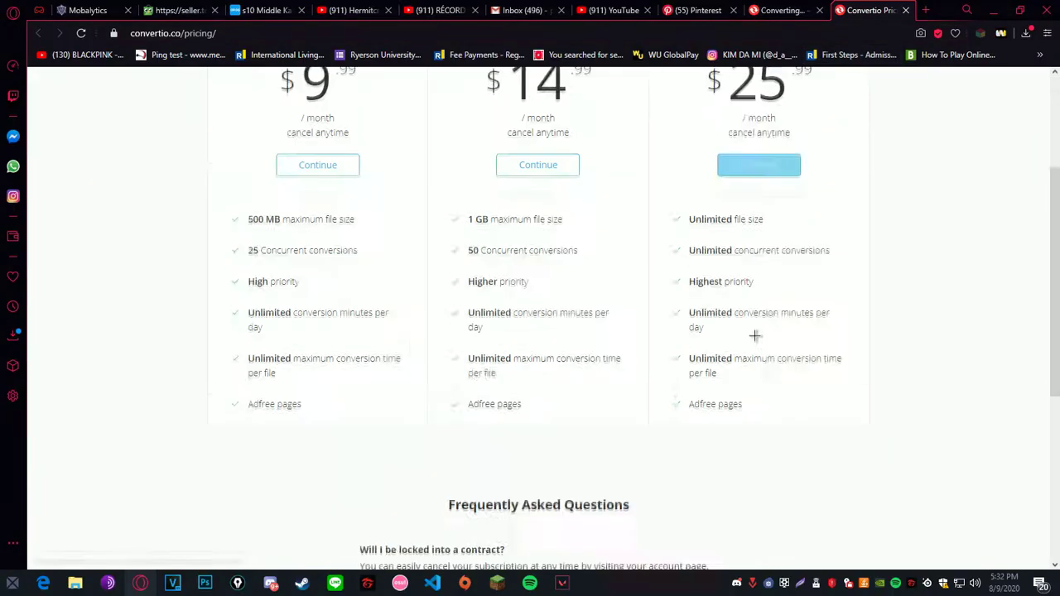
- Close the Convertio pricing page and download the finished ITZY WANNABE PNG from the conversion list
left_click(906, 11)
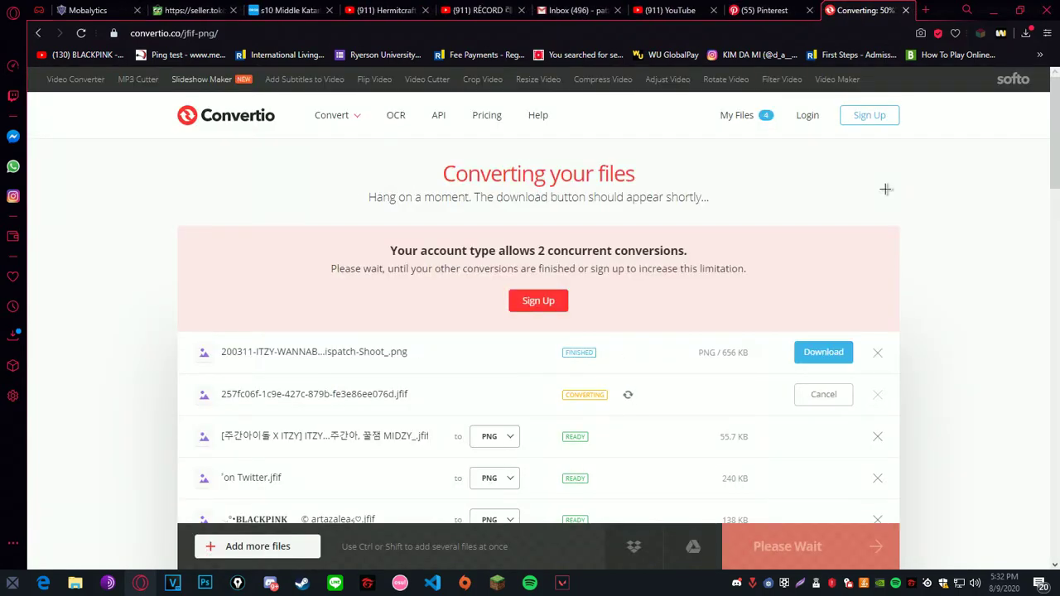
left_click(837, 354)
left_click(825, 395)
- Remove the first two files from the Convertio list and continue converting the remaining JFIF files to PNG
left_click(877, 353)
left_click(877, 353)
left_click(816, 550)
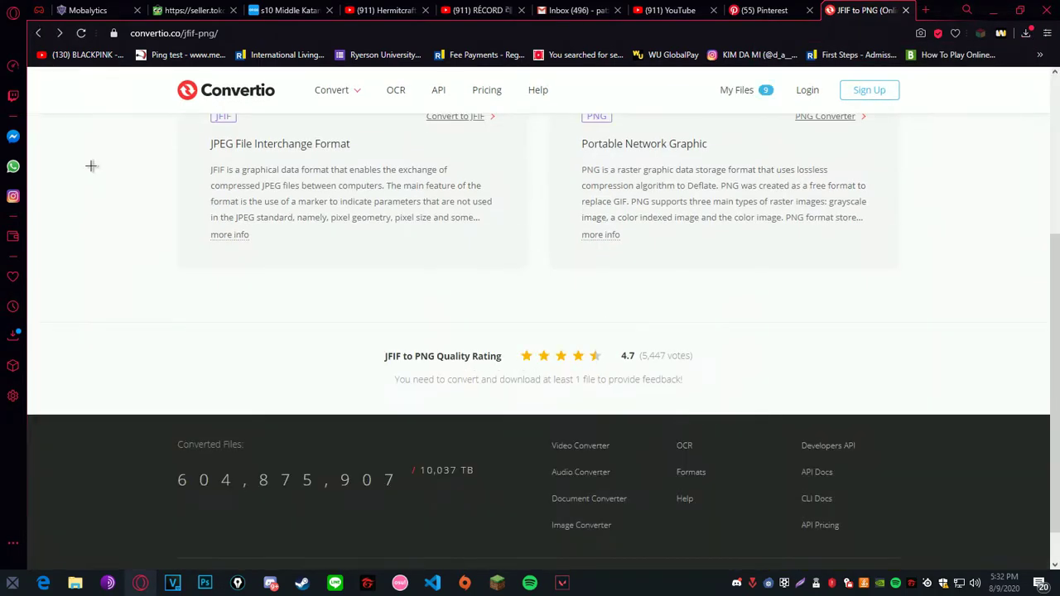
- Open AnyConv's JFIF to PNG converter from the Google results and upload the selected pictures from the just ebcause folder
scroll(438, 407, "up", 4)
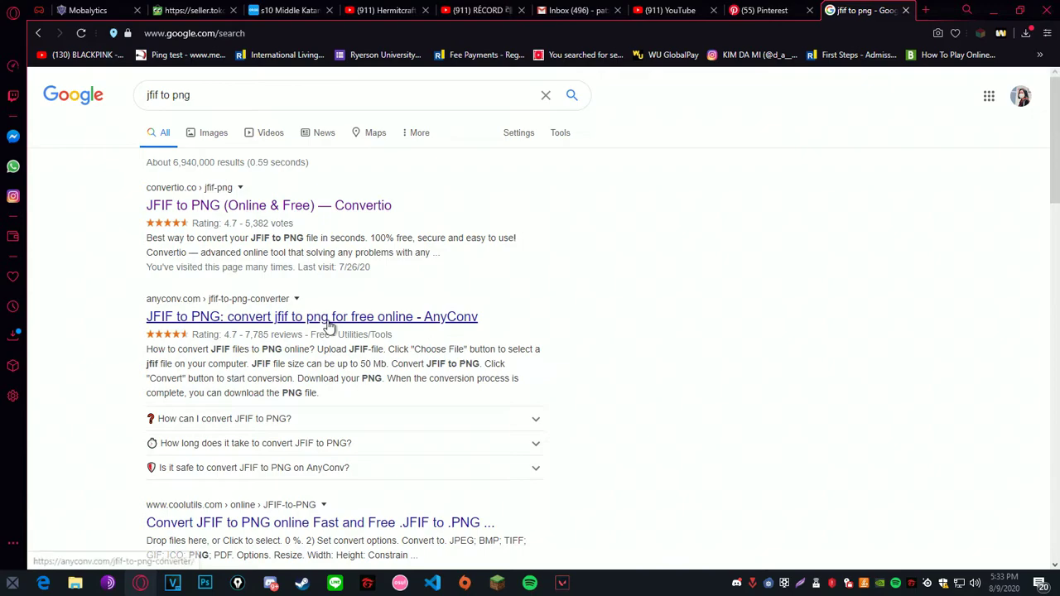
left_click(327, 321)
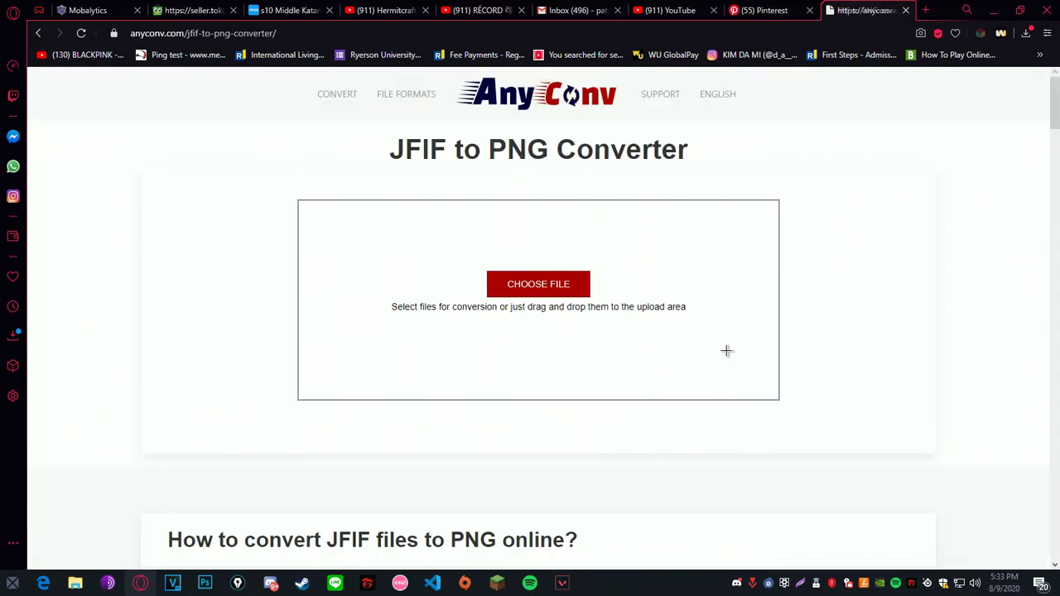
scroll(232, 490, "down", 2)
scroll(231, 495, "up", 2)
left_click(74, 583)
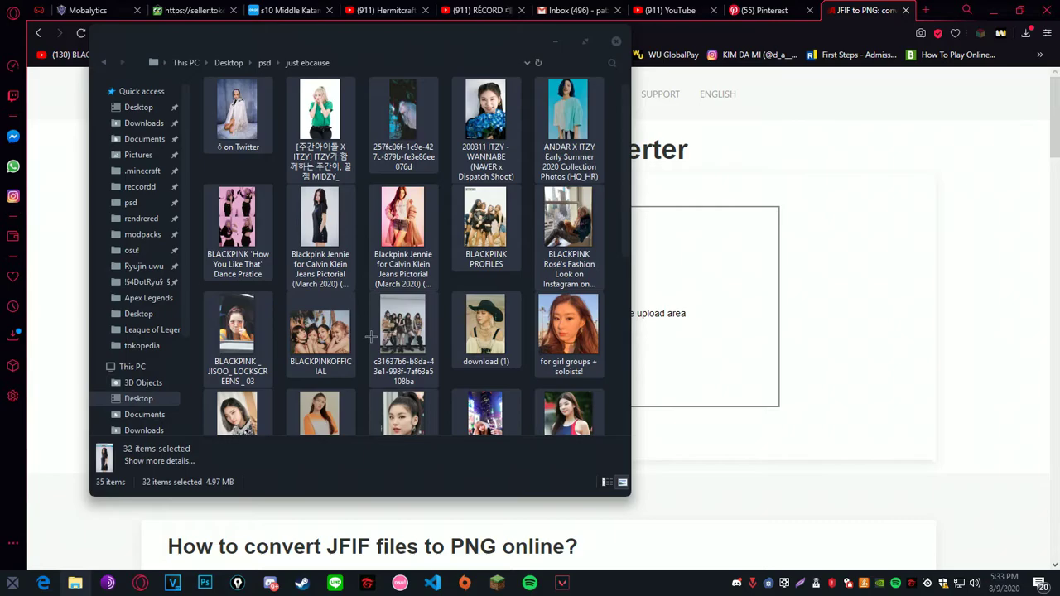
left_click_drag(668, 335, 699, 334)
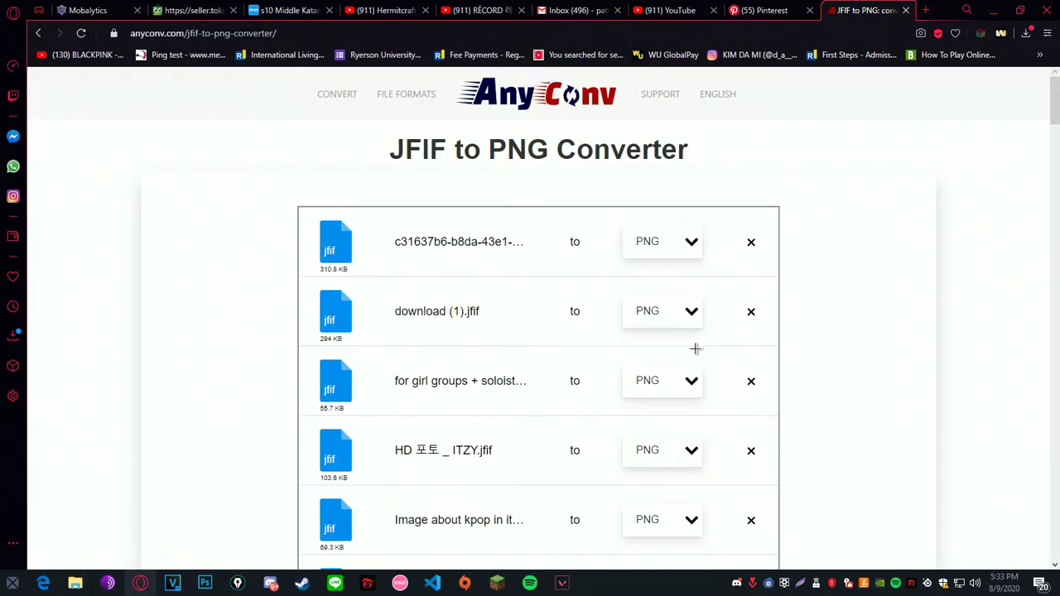
- Check through the uploaded AnyConv file list and start converting all of the JFIF files to PNG
scroll(854, 412, "down", 20)
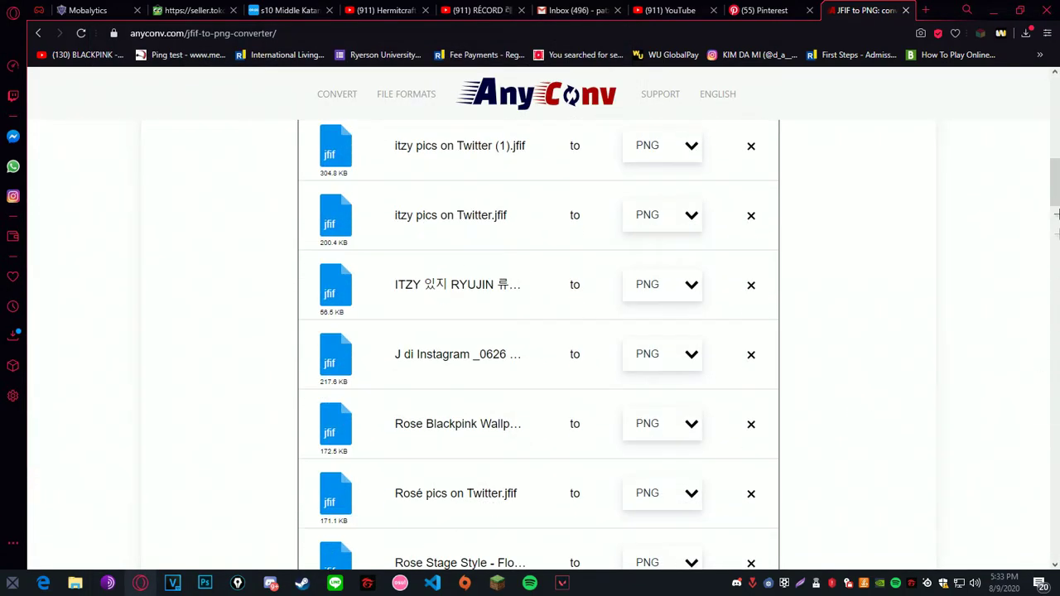
scroll(1042, 406, "up", 12)
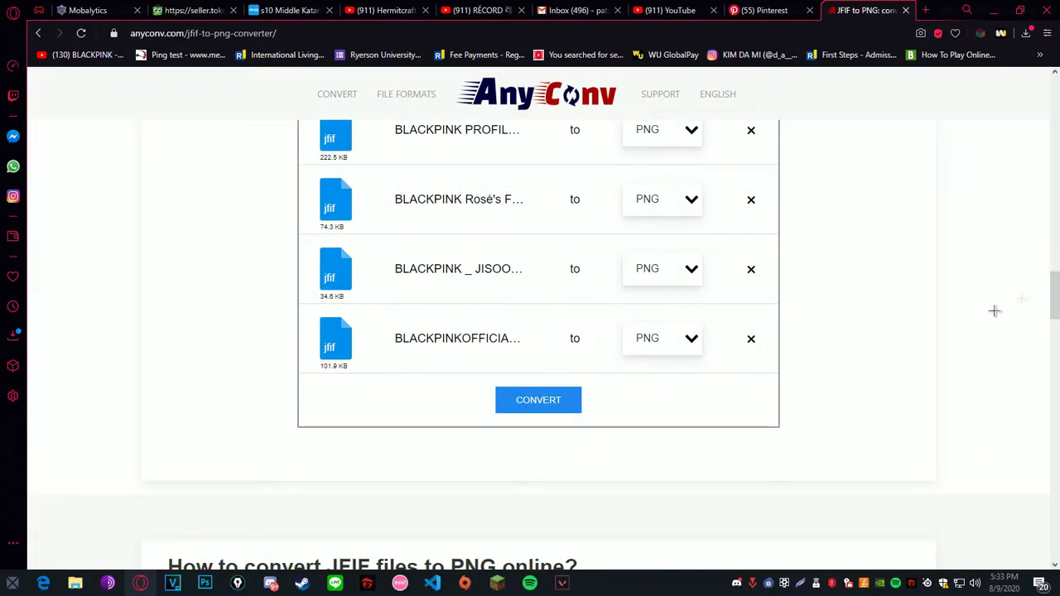
left_click(556, 403)
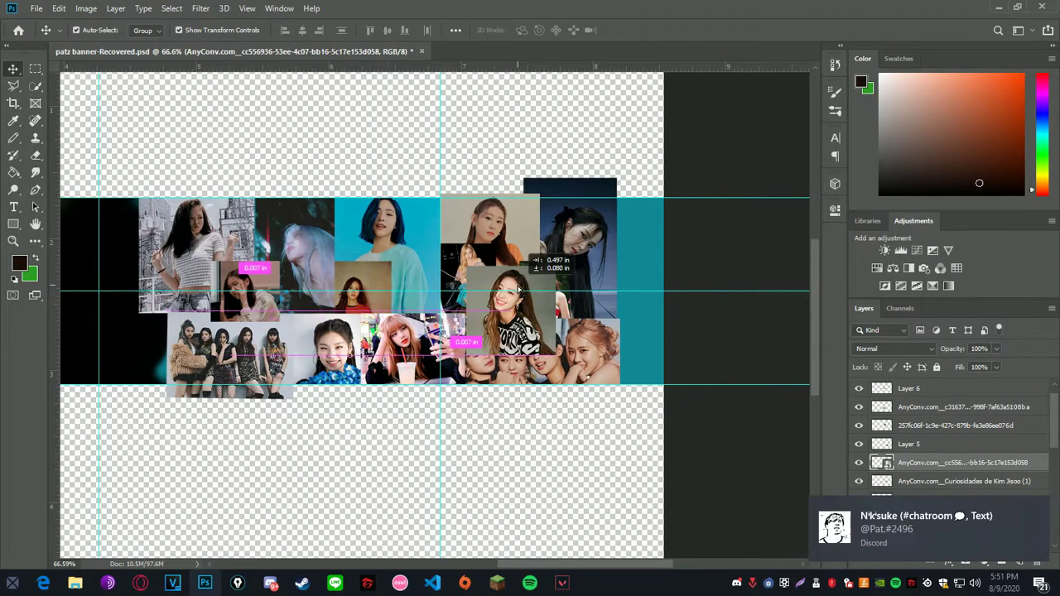
- In Photoshop, scale the orange-top ITZY portrait to about 4.4% and place it directly beside the blue-background portrait
left_click(918, 526)
key("Return")
key("alt+Tab")
left_click_drag(565, 313, 613, 302)
left_click(523, 219)
left_click_drag(540, 194, 469, 222)
scroll(420, 273, "up", 5)
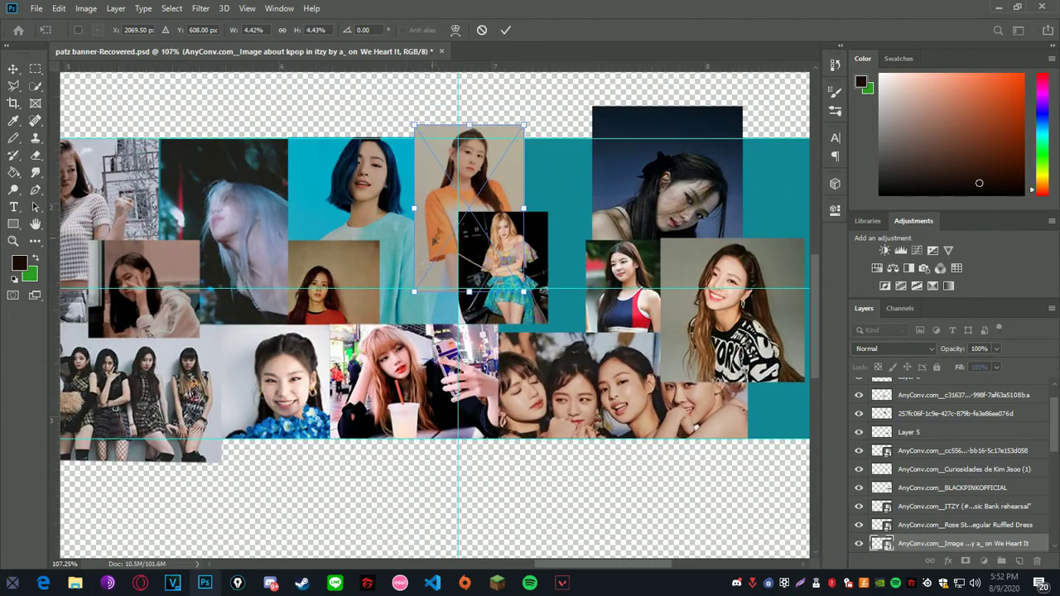
- Lower the Rosé stage picture, place the smiling patterned-top portrait beside the orange-top one, and move its layer beneath that portrait's layer
left_click_drag(523, 266, 497, 320)
left_click_drag(709, 341, 547, 240)
left_click_drag(907, 488, 907, 551)
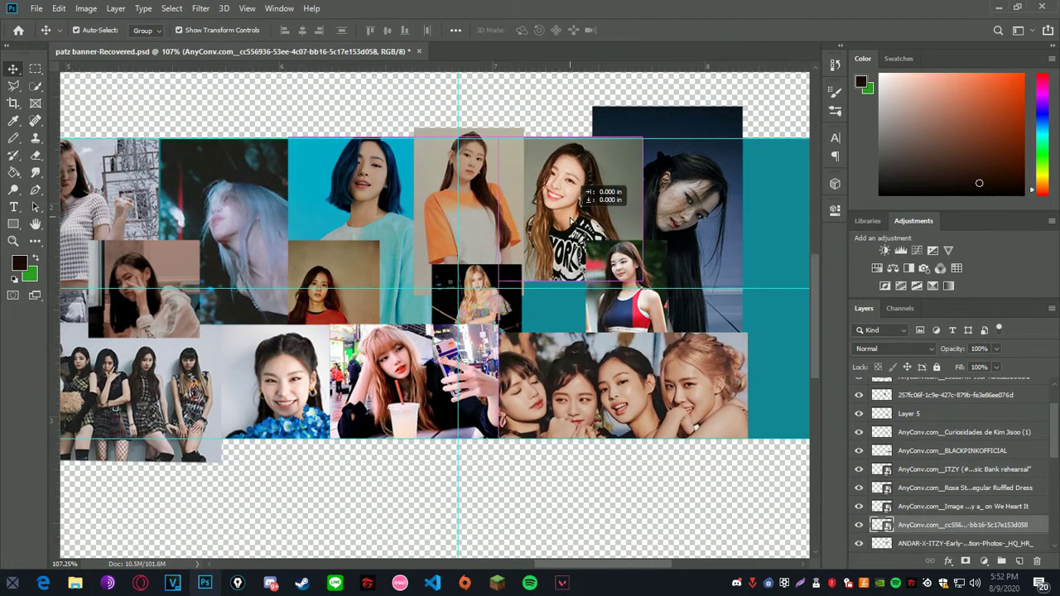
- Place the BLACKPINK How You Like That dance practice picture at about 8% scale, just right of the Rosé stage picture
left_click(75, 583)
left_click(1005, 319)
scroll(754, 308, "up", 2)
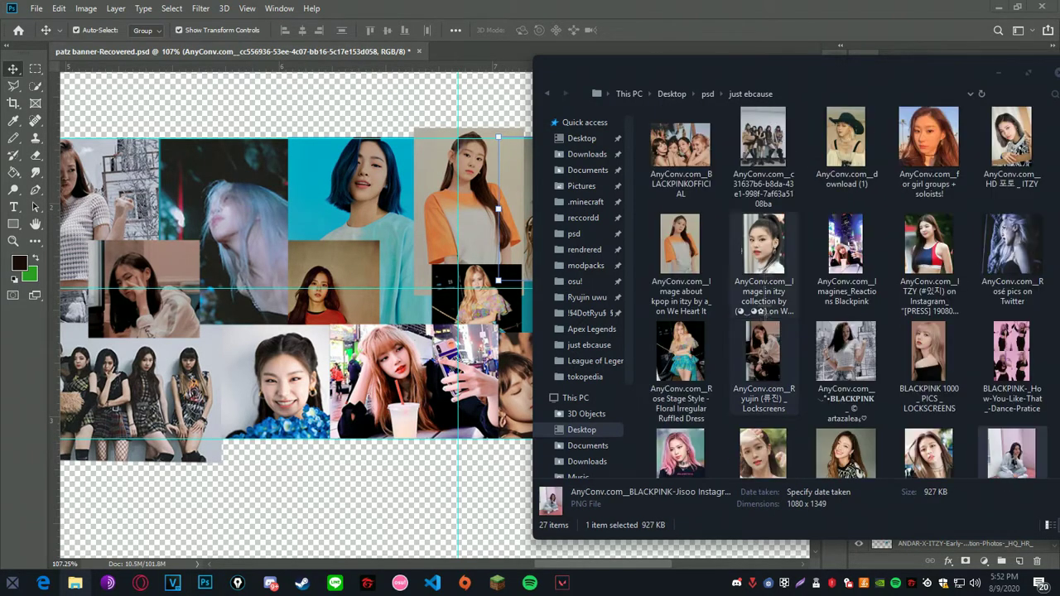
left_click(1000, 287)
left_click_drag(1012, 357, 393, 339)
scroll(393, 340, "down", 8)
left_click_drag(268, 89, 468, 333)
scroll(469, 333, "up", 9)
left_click_drag(450, 296, 443, 292)
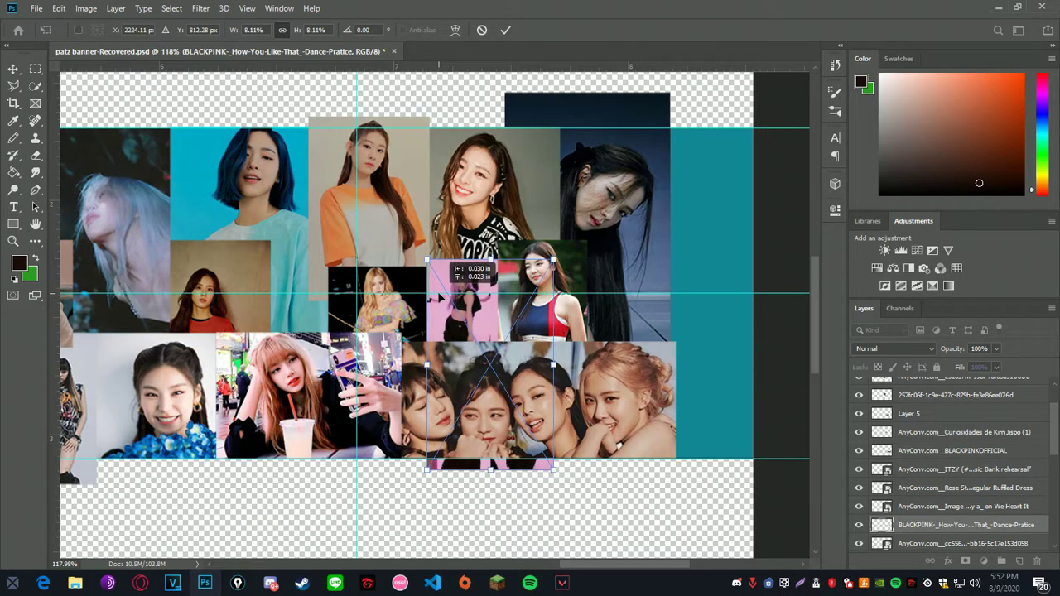
left_click(273, 513)
- Place the HD 포토 _ ITZY picture from the just ebcause folder, scaled down at the lower right end of the collage
left_click(76, 583)
scroll(919, 348, "down", 3)
left_click(928, 353)
scroll(919, 348, "up", 3)
left_click_drag(1011, 258, 480, 304)
scroll(487, 306, "down", 10)
left_click_drag(309, 92, 434, 276)
left_click_drag(461, 317, 579, 344)
scroll(633, 319, "up", 8)
key("Return")
- Place the for girl groups + soloists! picture, scaled down at the upper right end of the collage
left_click(75, 583)
scroll(999, 329, "down", 3)
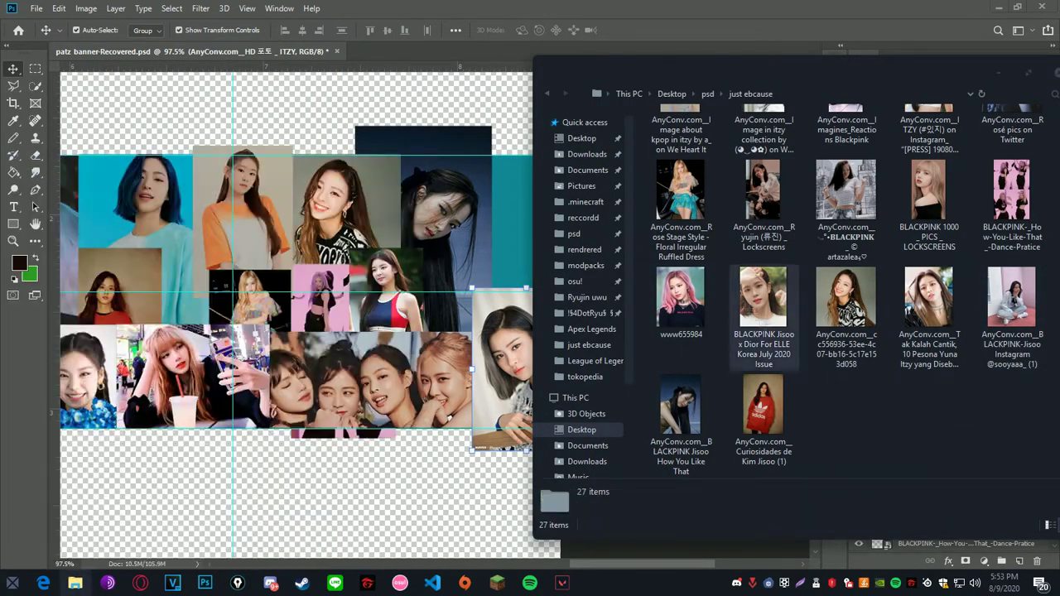
scroll(747, 307, "up", 3)
left_click_drag(928, 140, 470, 193)
scroll(464, 195, "down", 9)
left_click_drag(482, 127, 651, 298)
scroll(568, 310, "up", 9)
left_click_drag(567, 310, 82, 296)
left_click_drag(356, 304, 592, 241)
key("Return")
scroll(913, 389, "up", 2)
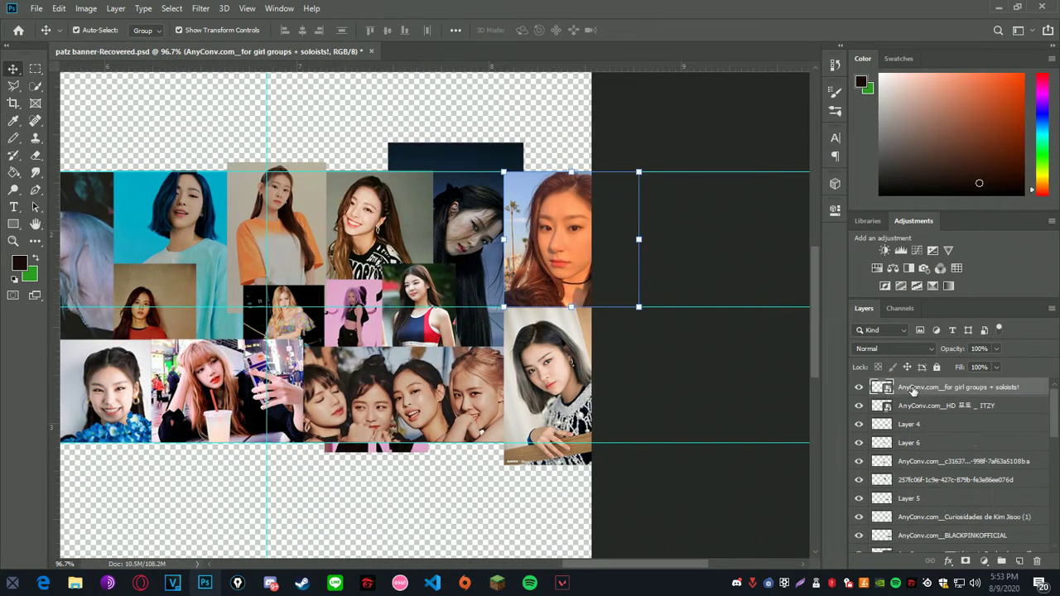
- Move the for girl groups + soloists! layer down the layer stack, beneath the other collage pictures
left_click_drag(913, 389, 911, 526)
scroll(911, 497, "down", 3)
left_click_drag(910, 464, 909, 507)
scroll(909, 496, "down", 2)
left_click_drag(908, 445, 919, 524)
left_click(585, 267)
left_click_drag(956, 445, 962, 523)
scroll(963, 515, "down", 2)
left_click_drag(963, 480, 962, 518)
left_click_drag(963, 462, 963, 505)
left_click(669, 302)
scroll(669, 302, "down", 8)
left_click(918, 500)
scroll(963, 497, "up", 4)
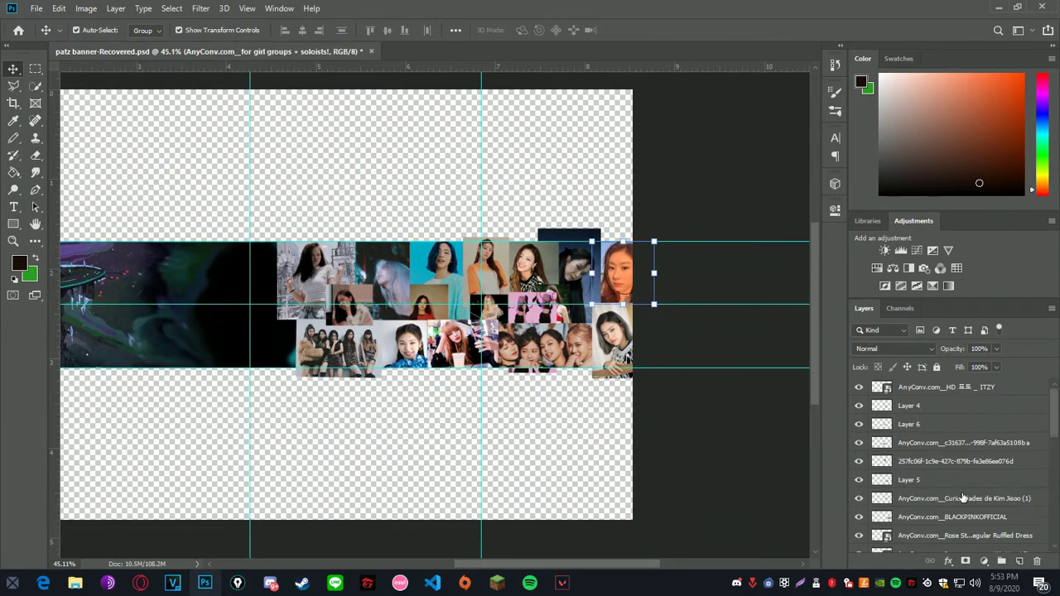
- Hide the HD 포토 _ ITZY layer and smudge the boundary between the black area and the merged collage at 24% strength
left_click(862, 389)
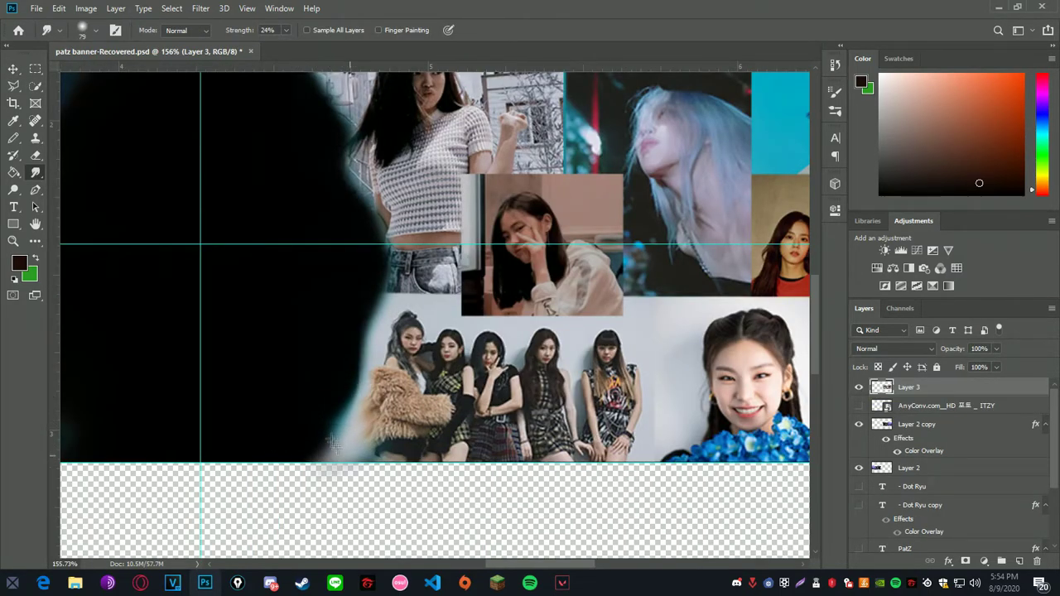
scroll(324, 434, "down", 2)
scroll(323, 234, "up", 3)
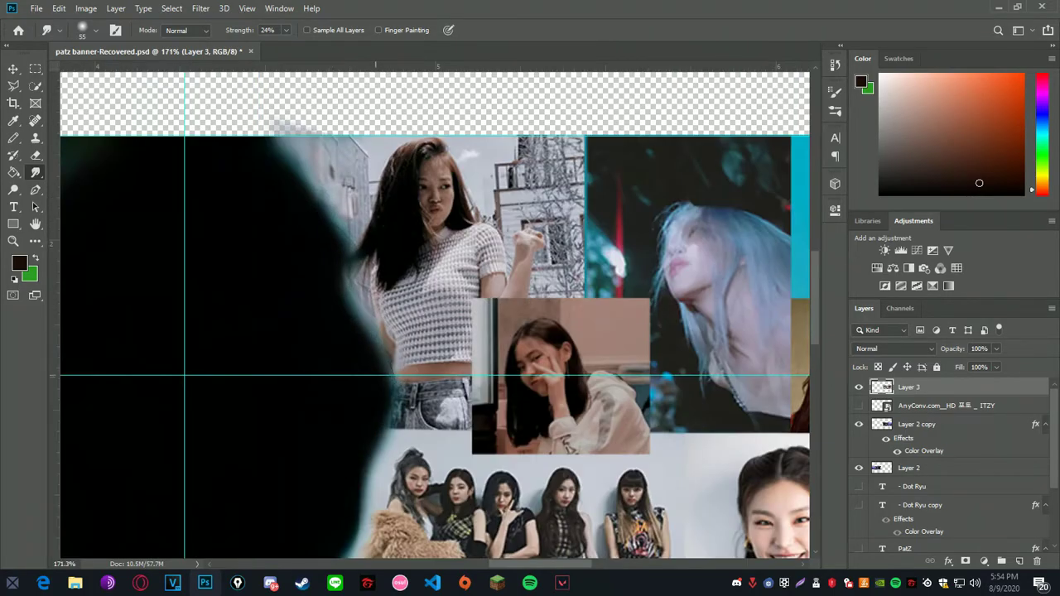
scroll(252, 207, "down", 5)
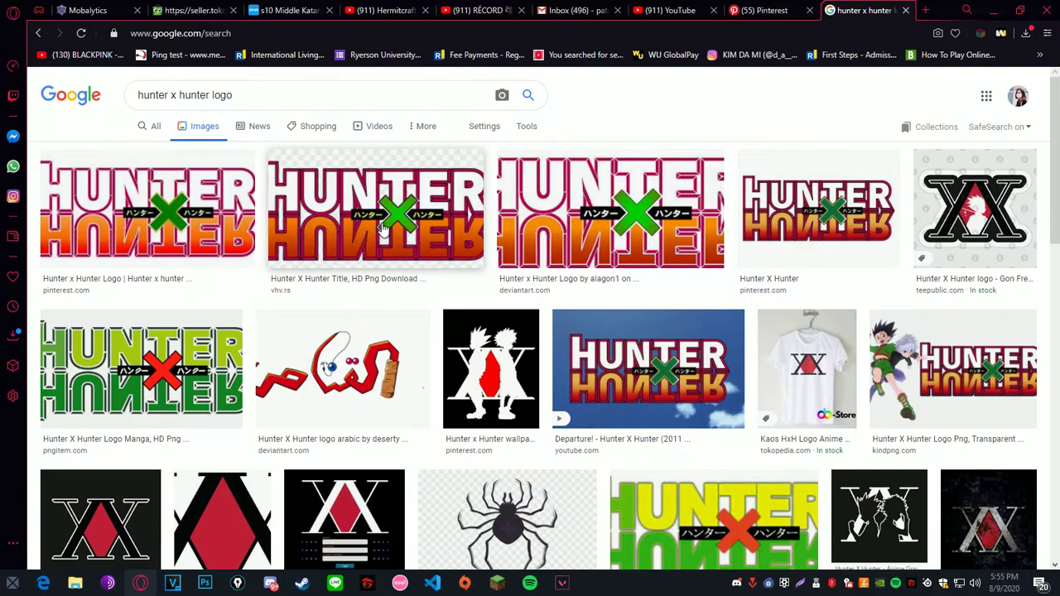
- Preview the first Hunter x Hunter logo in the image results as a reference and return to Photoshop
left_click(180, 228)
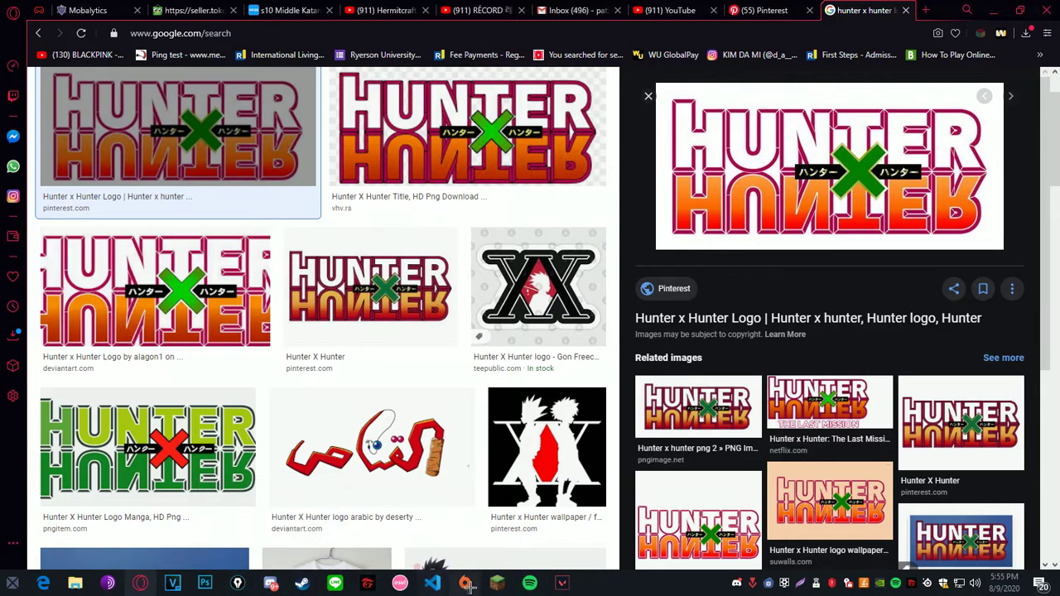
left_click(205, 582)
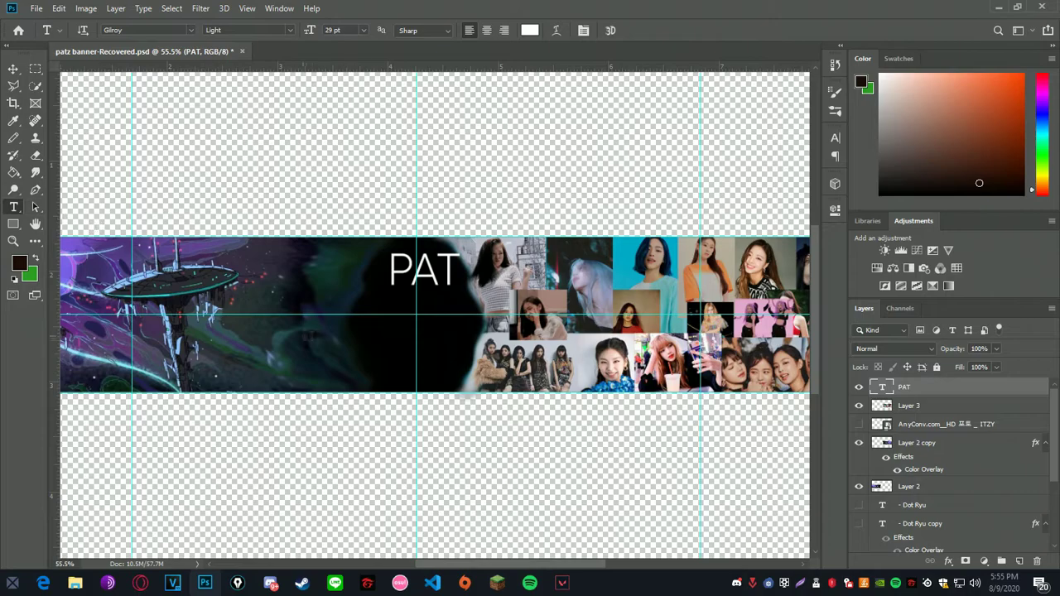
- Change the PAT text to Gilroy ExtraBold and reposition it over the black area
left_click(366, 344)
type("Z")
left_click(13, 69)
left_click_drag(380, 338, 382, 340)
double_click(411, 271)
left_click(290, 31)
left_click(274, 54)
left_click(13, 69)
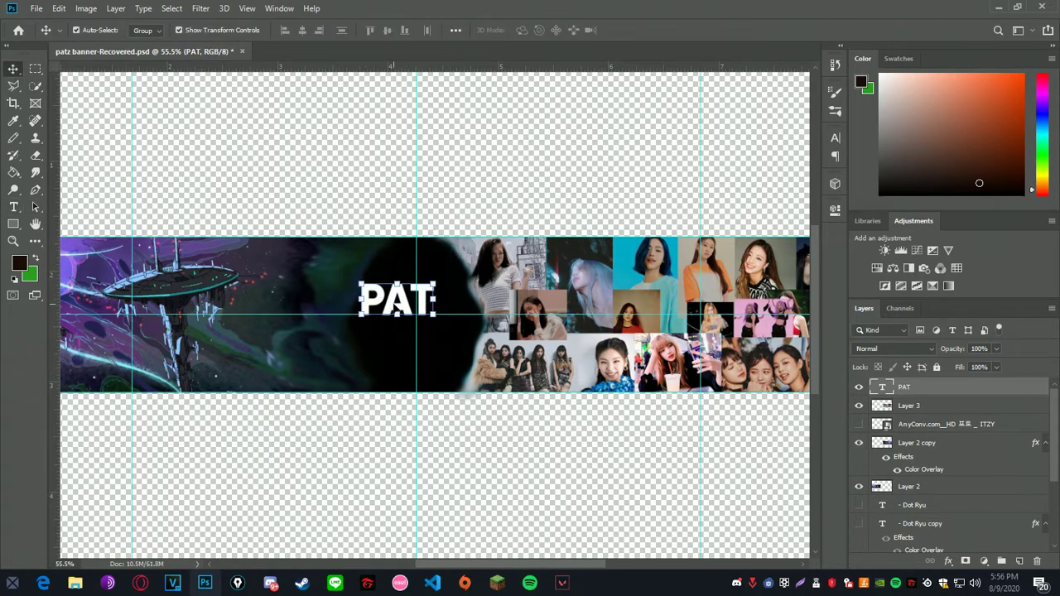
- Duplicate the PAT text directly beneath the original and flip the copy vertically
left_click_drag(396, 306, 396, 343)
left_click(86, 8)
left_click(249, 472)
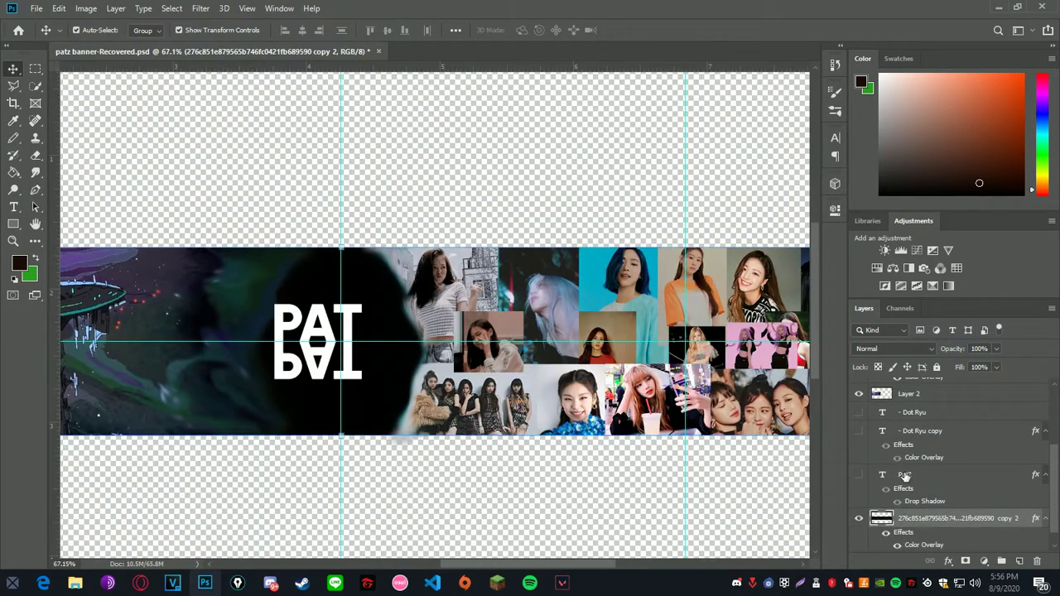
- Delete the hidden Dot Ryu, Dot Ryu copy, PatZ and HD 포토 _ ITZY layers
scroll(904, 475, "up", 2)
left_click(912, 449)
left_click(914, 511, "shift")
key("Delete")
left_click(917, 420)
key("Delete")
- Select both PAT text layers and shift them to the right together
left_click(927, 385)
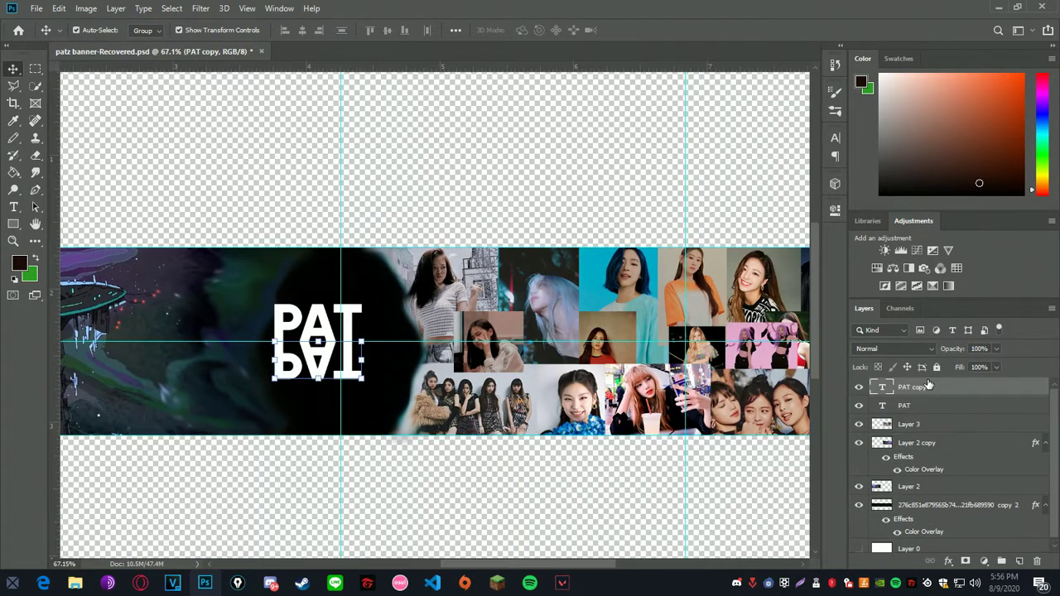
left_click(904, 405, "shift")
left_click_drag(318, 338, 330, 337)
- Add a Z text and move it to the lower right of the mirrored PAT text
left_click(13, 207)
left_click(230, 391)
type("Z")
key("ctrl+a")
left_click(12, 68)
left_click_drag(245, 375, 386, 409)
- Browse the installed typefaces and preview them on the Z text
double_click(385, 407)
left_click(191, 30)
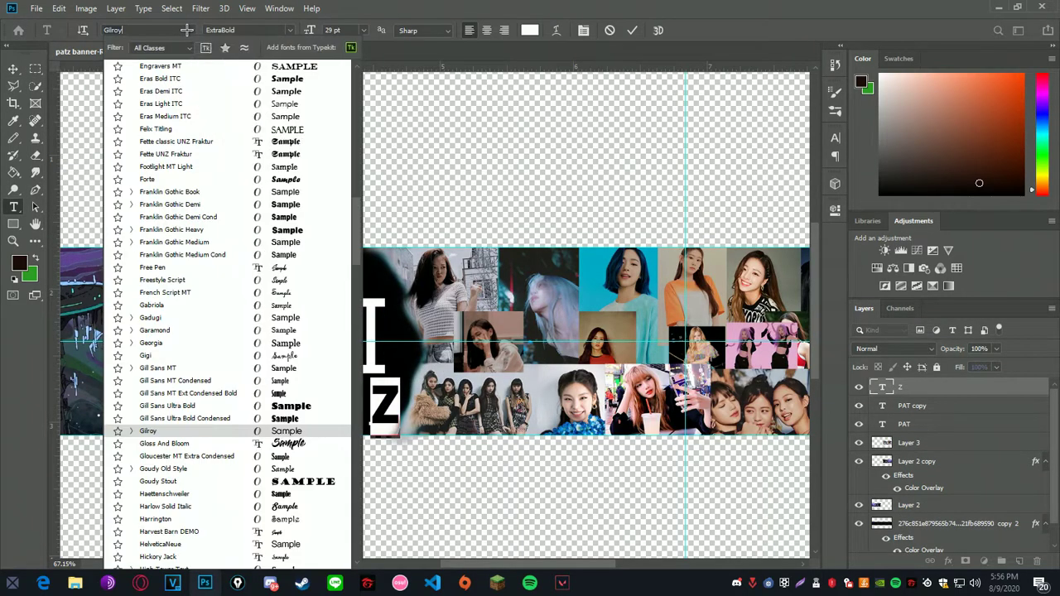
left_click_drag(355, 219, 350, 207)
scroll(351, 207, "up", 10)
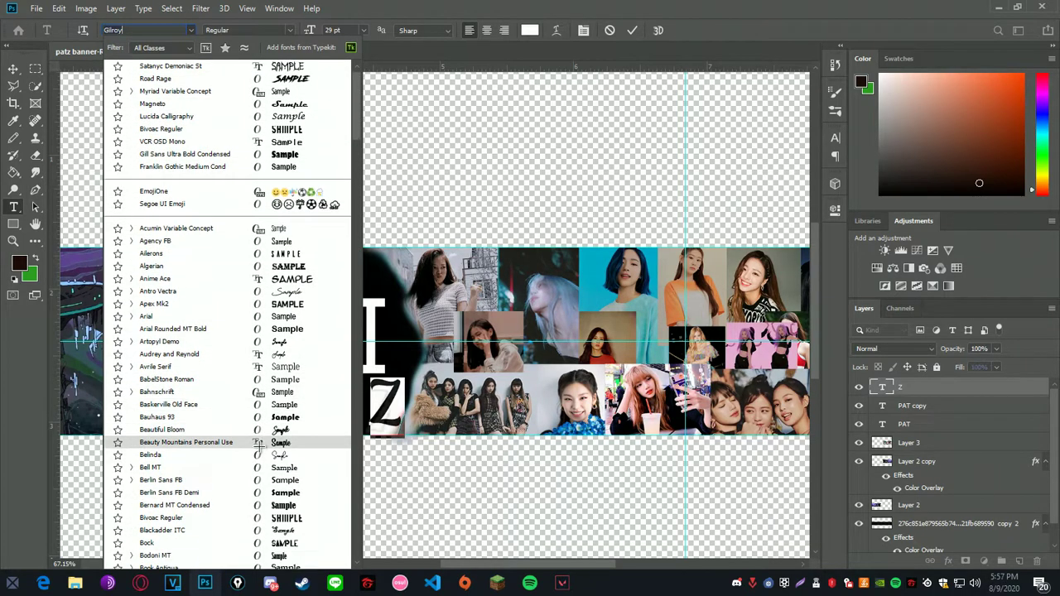
scroll(253, 530, "down", 2)
scroll(255, 517, "down", 8)
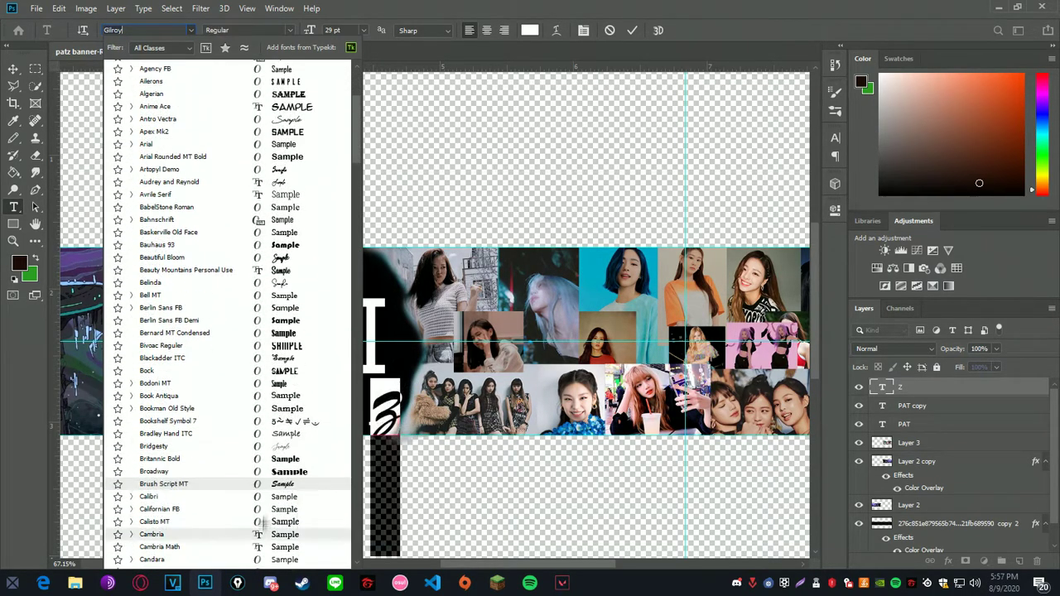
left_click(370, 131)
left_click(13, 69)
- Undo the added Z text, the shift of the PAT texts and the layer deletions
left_click(923, 423, "shift")
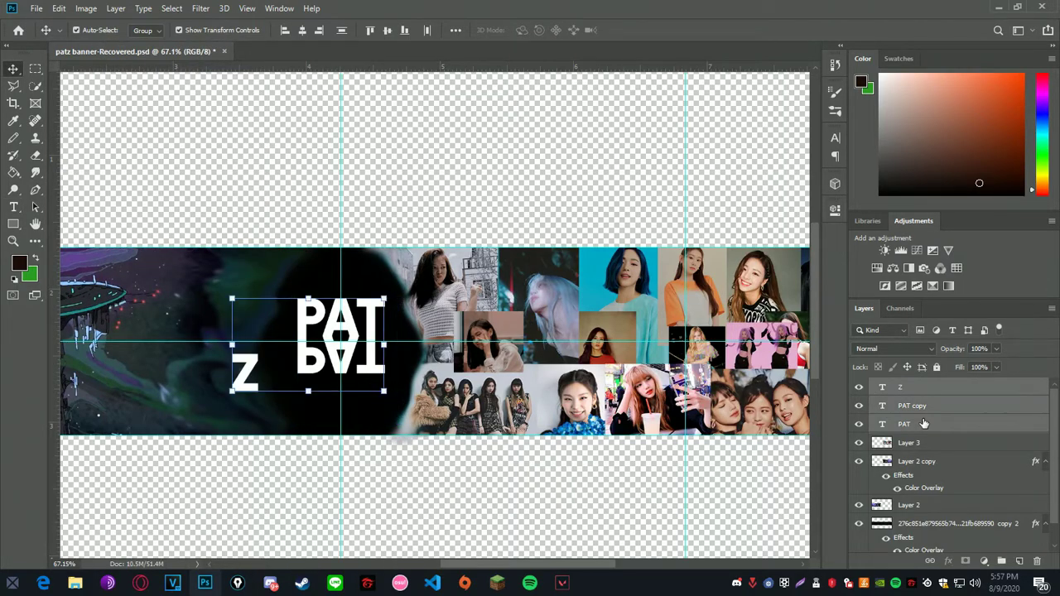
key("ctrl+z")
key("ctrl+z")
key("ctrl+z")
key("ctrl+z")
scroll(899, 465, "down", 3)
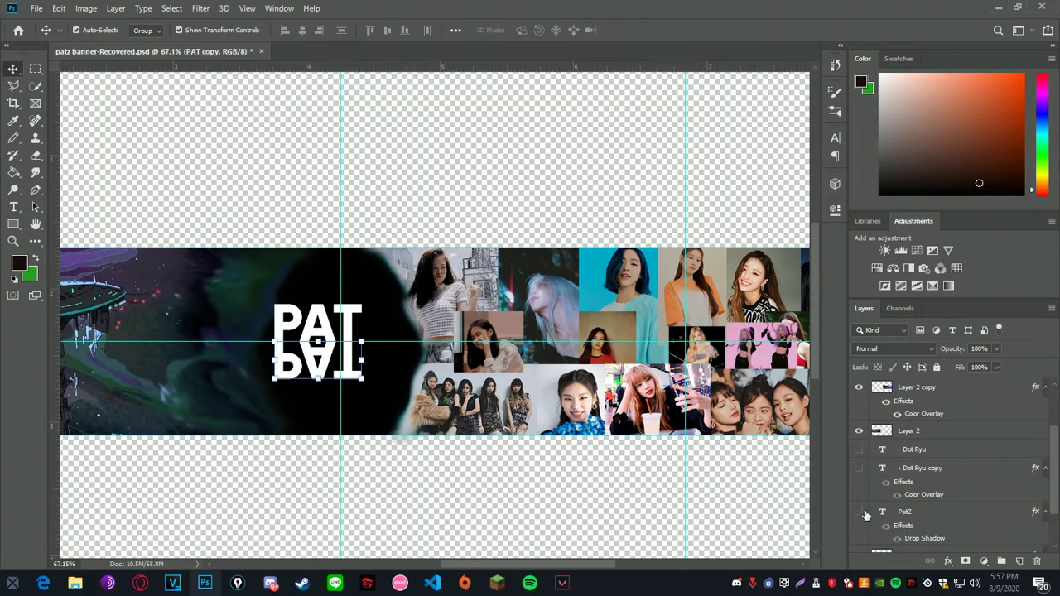
- Add a Lorem Ipsum placeholder text above the Dot Ryu copy layer and move it just below the mirrored PAT text
left_click(13, 207)
double_click(340, 340)
left_click(13, 69)
left_click(858, 512)
left_click(923, 468)
scroll(922, 468, "up", 3)
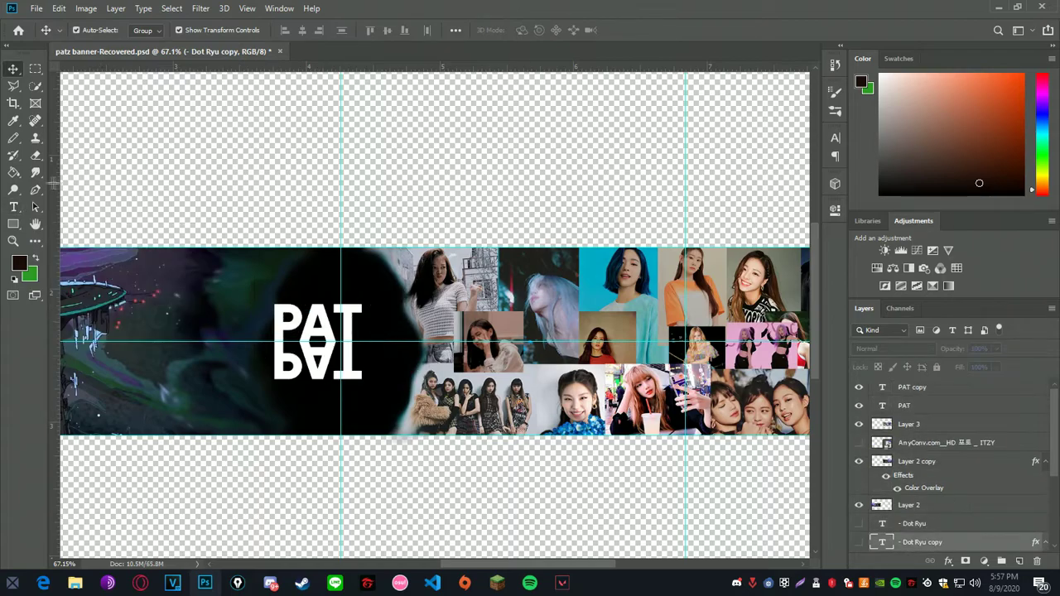
key("ctrl+Return")
left_click_drag(318, 406, 372, 390)
- Lock Layer 2 copy and Layer 2, and undo the accidental move of the collage
left_click(967, 462)
left_click(937, 367)
left_click(944, 505)
left_click(936, 368)
left_click_drag(517, 310, 553, 306)
key("ctrl+z")
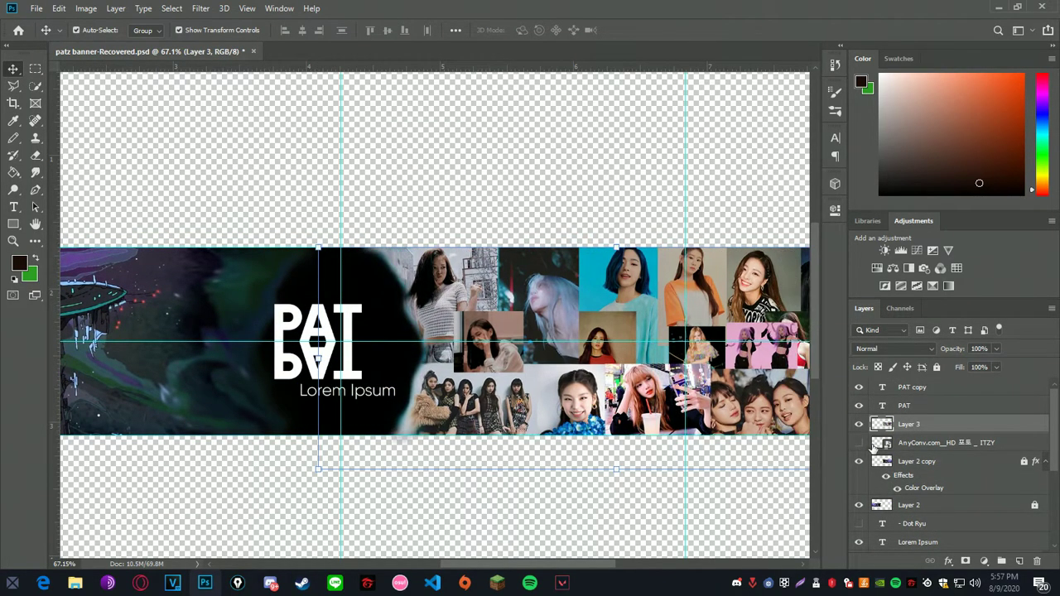
- Delete Layer 2 copy and lock the collage on Layer 3
left_click(985, 465)
key("Delete")
left_click(932, 426)
left_click(937, 368)
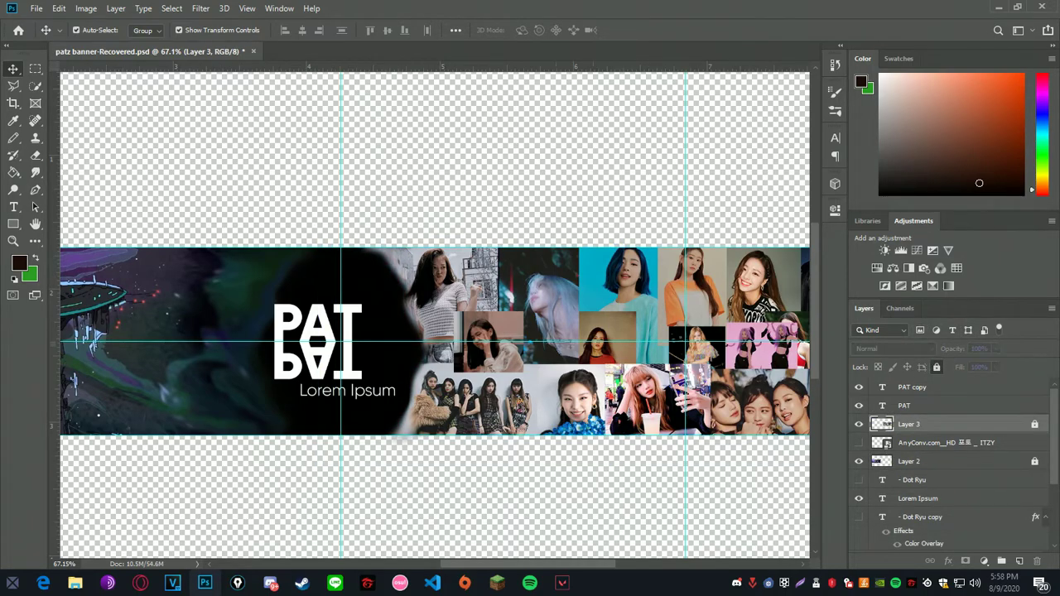
left_click_drag(414, 372, 407, 362)
key("ctrl+z")
left_click(937, 367)
scroll(927, 463, "up", 3)
- Replace the placeholder text with Z and set its size to 31 pt
double_click(370, 397)
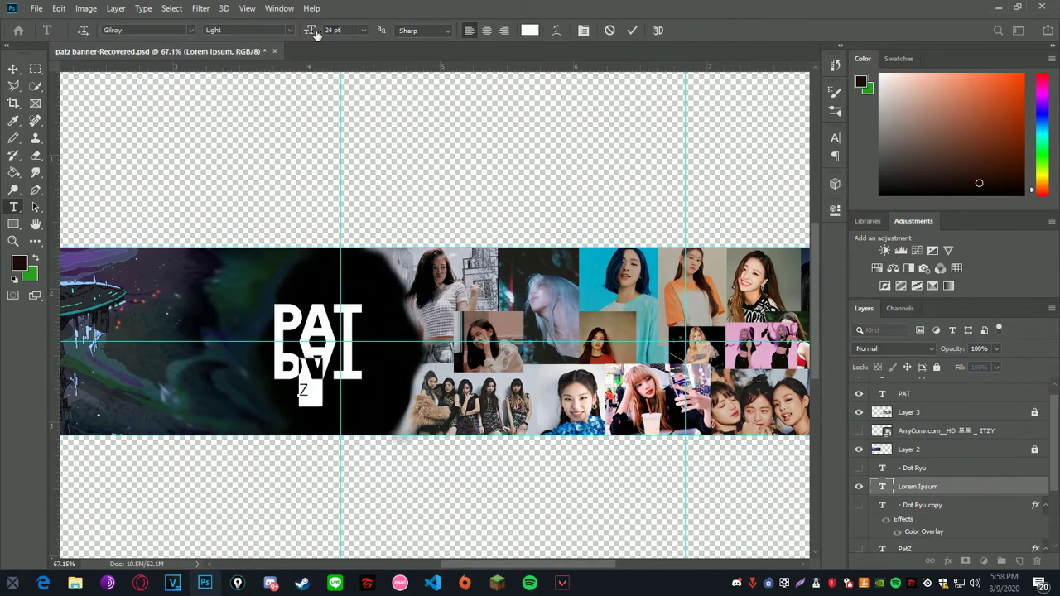
left_click_drag(315, 34, 346, 35)
left_click(14, 70)
- Set the Z text's font to Gloss And Bloom and position it beside the mirrored PAT text
double_click(399, 387)
left_click(144, 33)
type("blo")
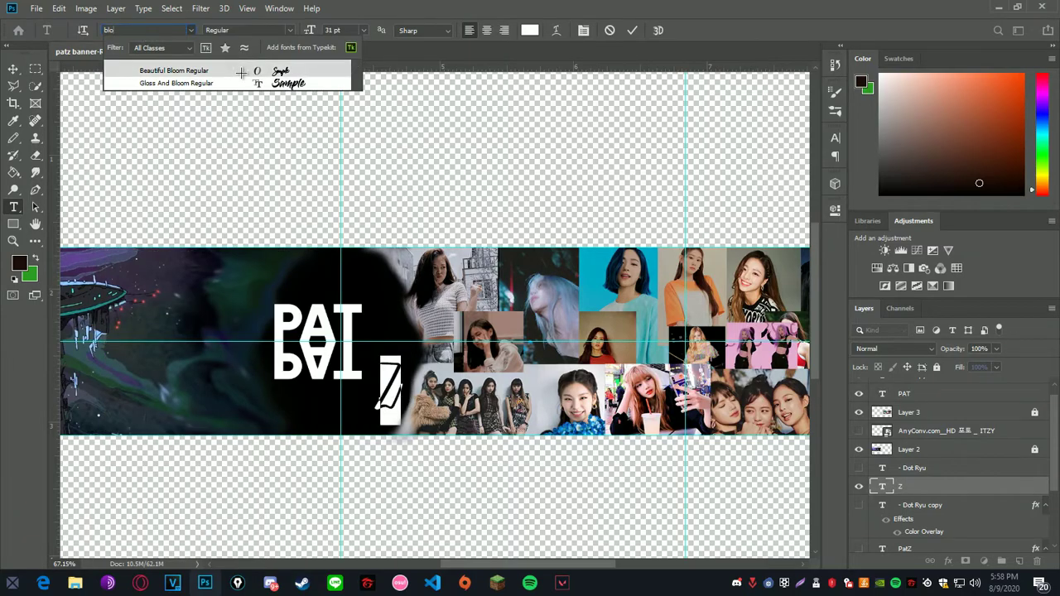
left_click(239, 83)
left_click(13, 69)
left_click_drag(397, 384, 378, 381)
- Set the Z text's color to white
key("t")
left_click(530, 29)
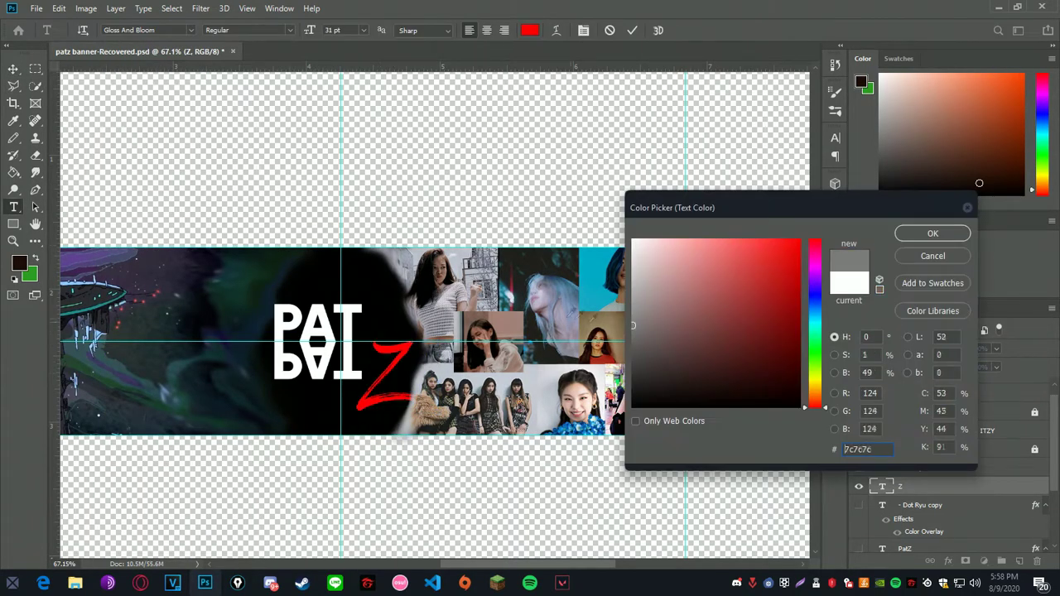
left_click_drag(634, 325, 631, 238)
left_click(932, 233)
left_click(13, 70)
- Move both PAT texts slightly to the right together, and raise the Z beside them
left_click(317, 321)
scroll(207, 308, "up", 7)
scroll(220, 307, "down", 4)
left_click(368, 377, "shift")
left_click_drag(377, 320, 396, 318)
left_click_drag(460, 358, 467, 315)
- Switch to the web browser, search Google Images for "font coloring ideas", and browse the results for title color inspiration
left_click(140, 582)
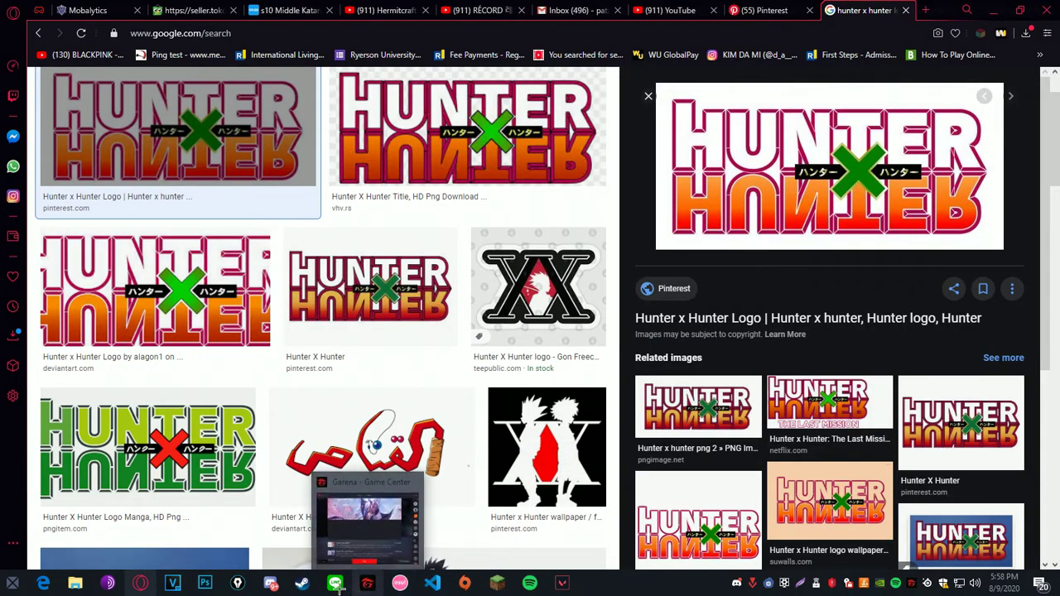
left_click(382, 33)
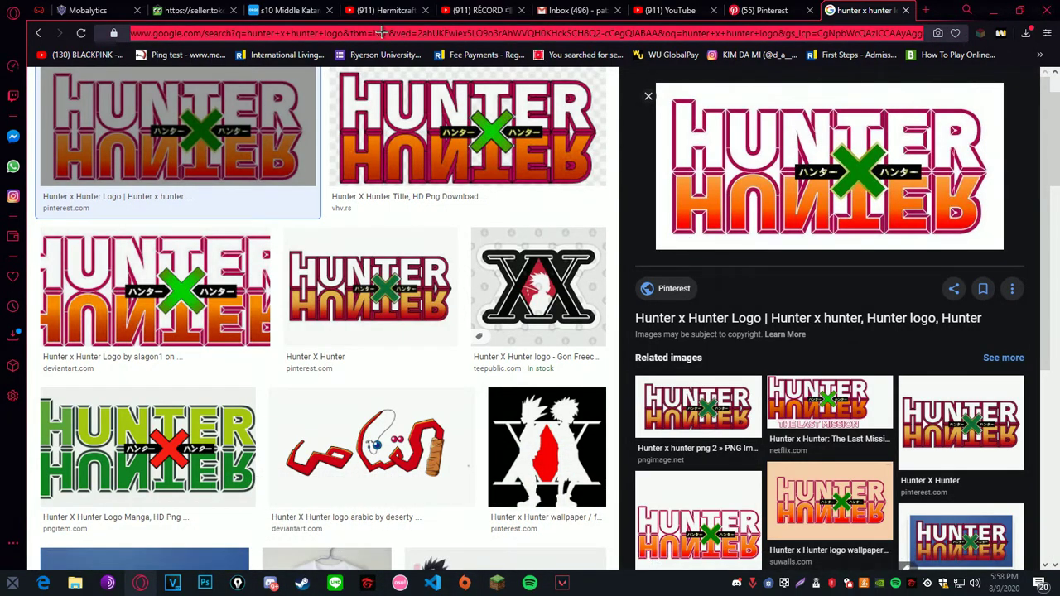
type("font coloring i")
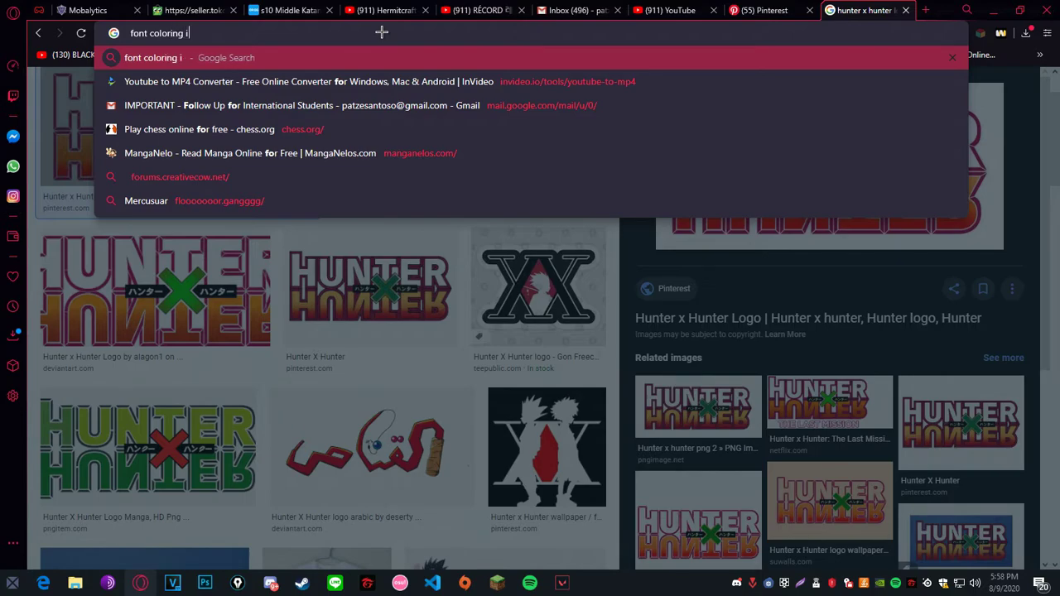
key("Return")
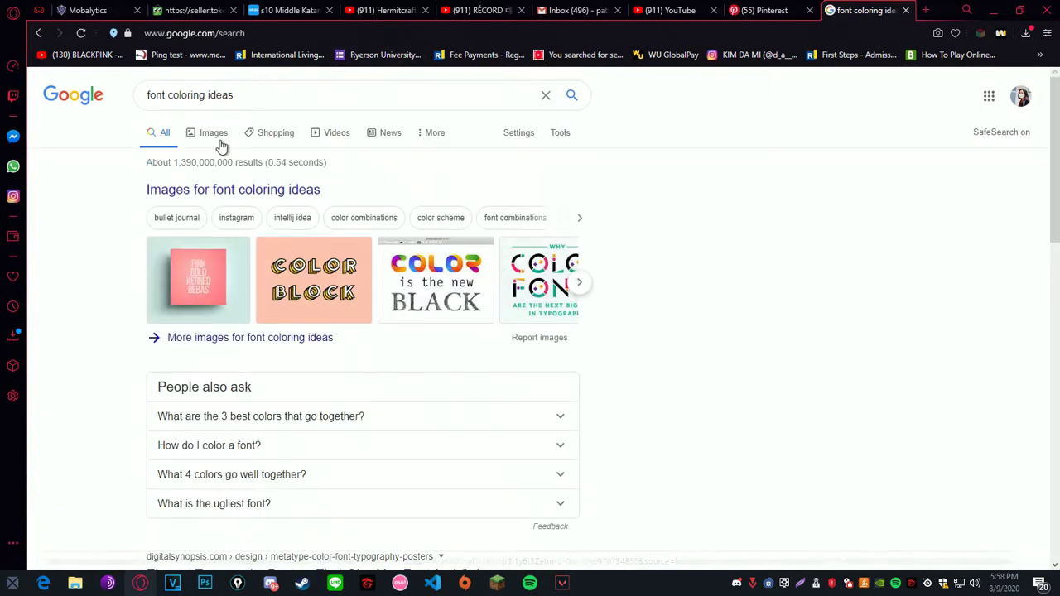
left_click(220, 142)
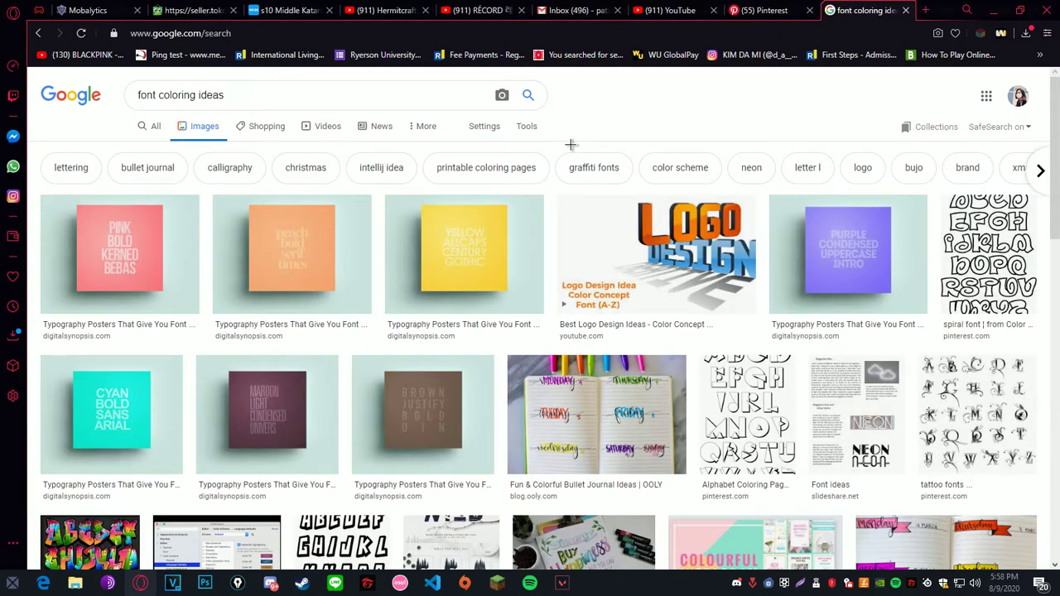
scroll(761, 323, "down", 3)
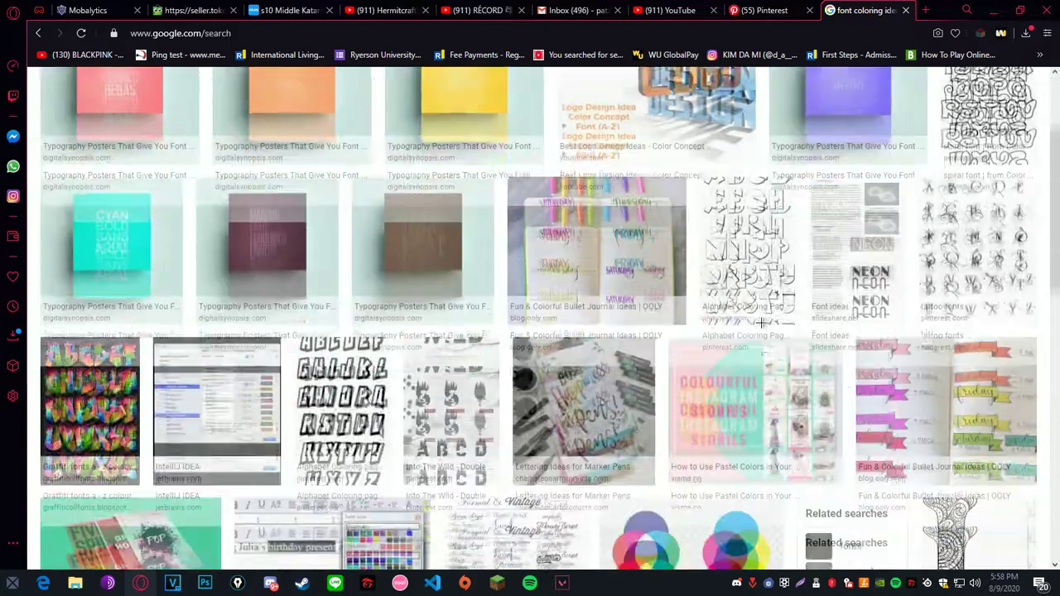
scroll(762, 327, "down", 5)
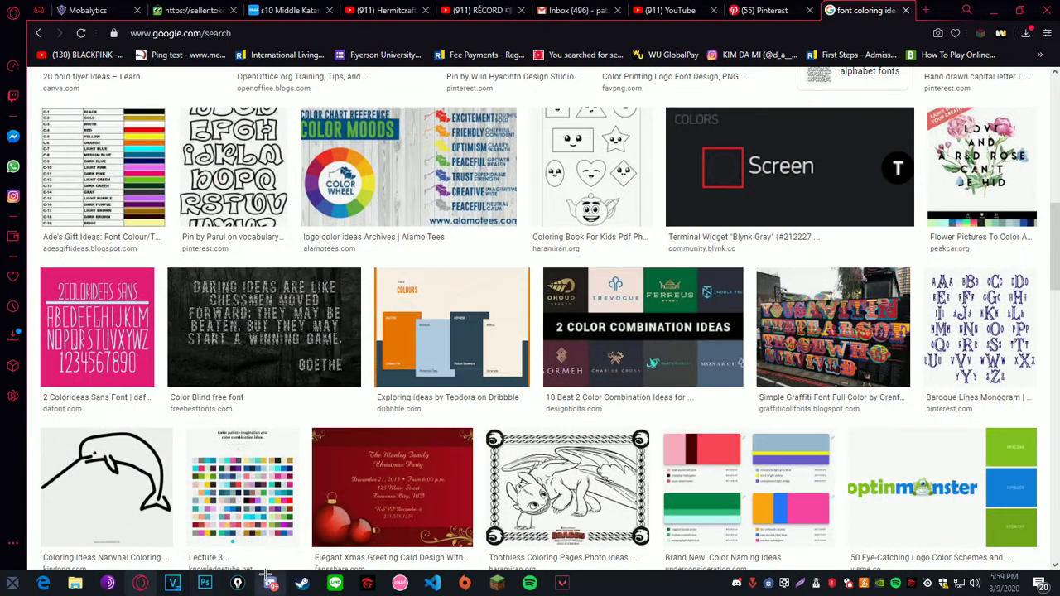
left_click(268, 582)
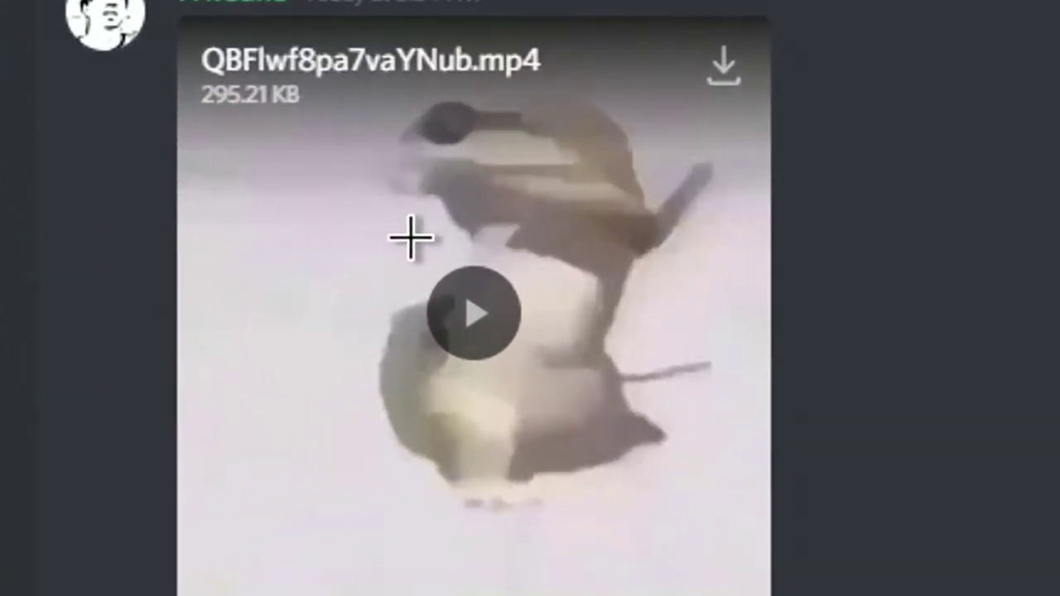
left_click(411, 238)
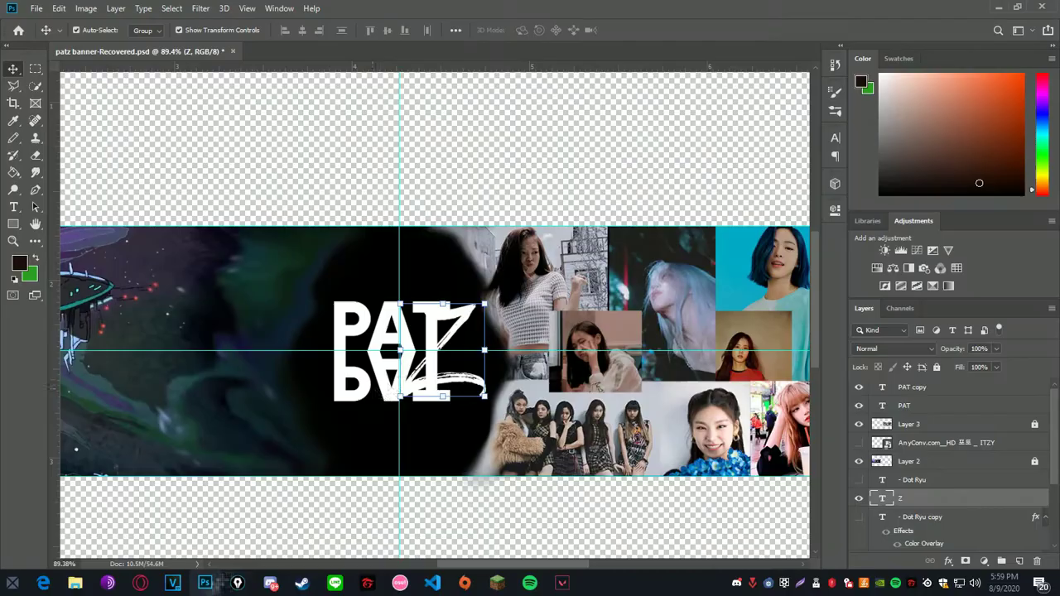
- In Photoshop, move the Z layer above both PAT layers and change the Z text's color to red
left_click(952, 405)
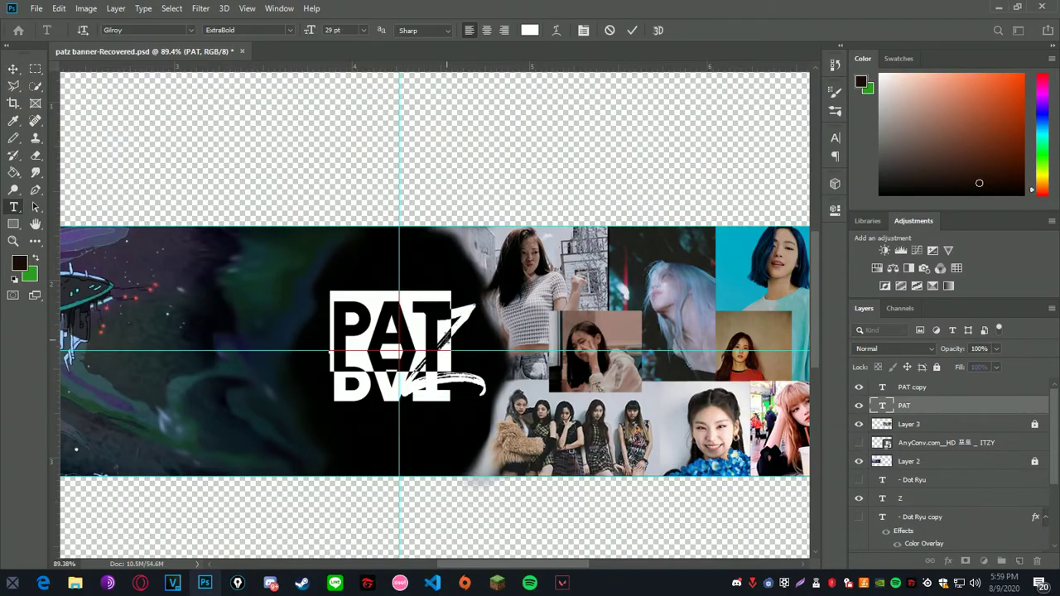
left_click_drag(936, 464, 927, 386)
double_click(882, 386)
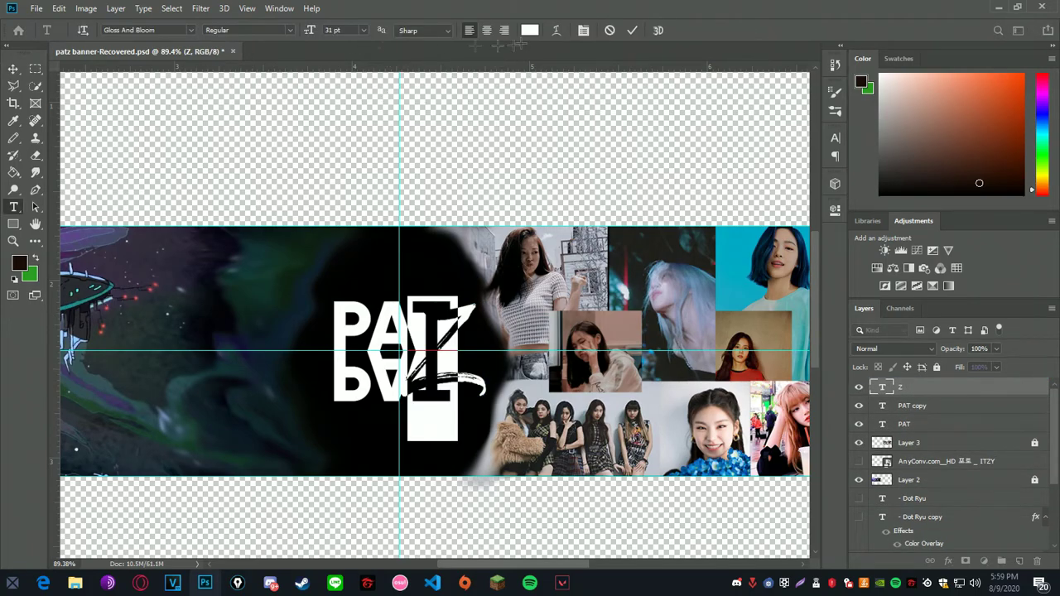
left_click(530, 30)
left_click(772, 327)
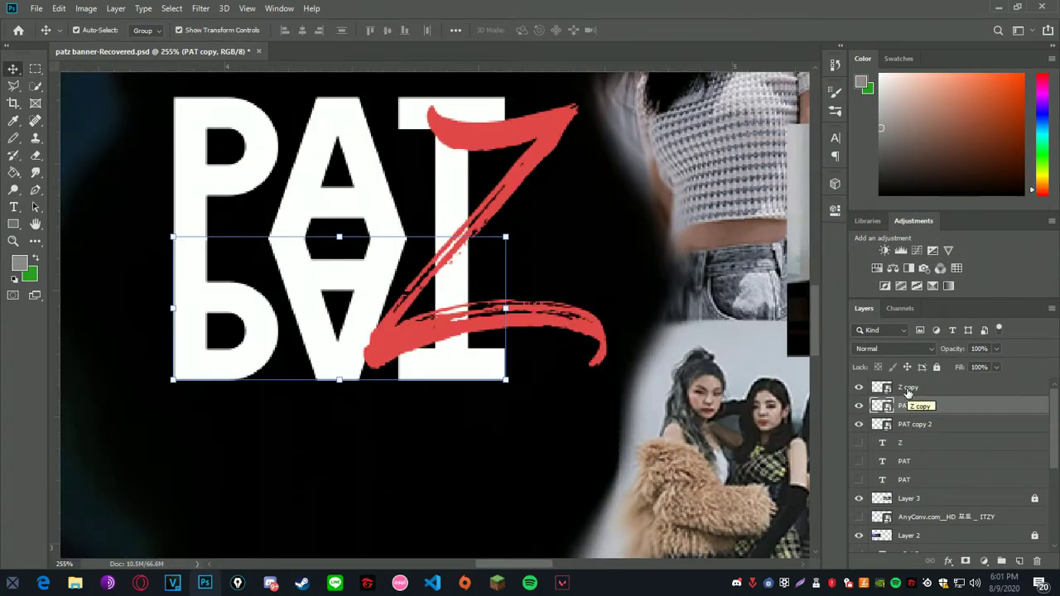
- Select the Z copy layer and outline the lower stroke of the Z with the Polygonal Lasso tool
left_click_drag(908, 392, 909, 387)
key("l")
scroll(403, 335, "up", 1)
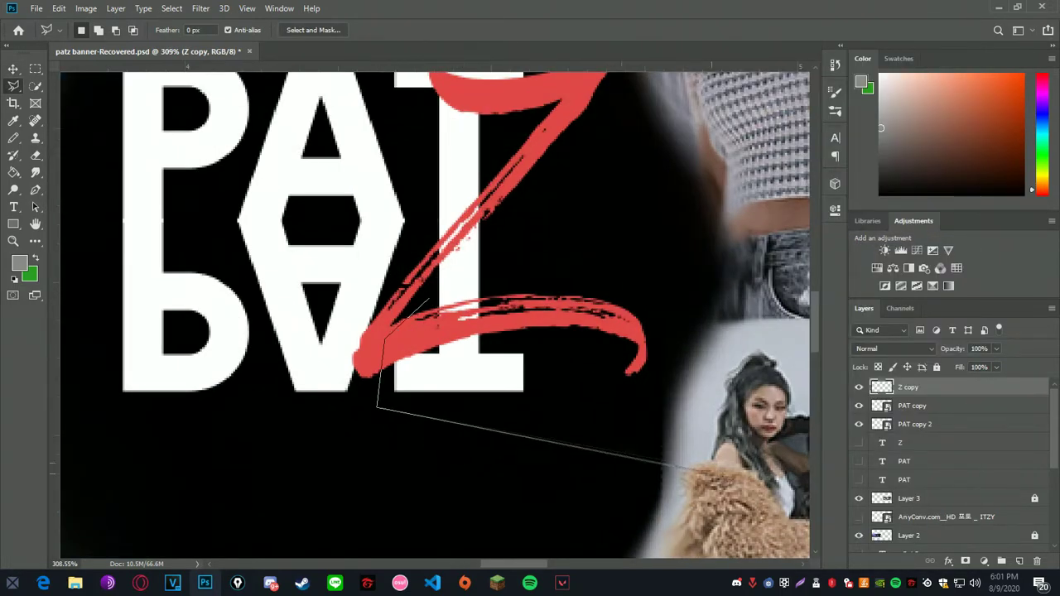
left_click(437, 309)
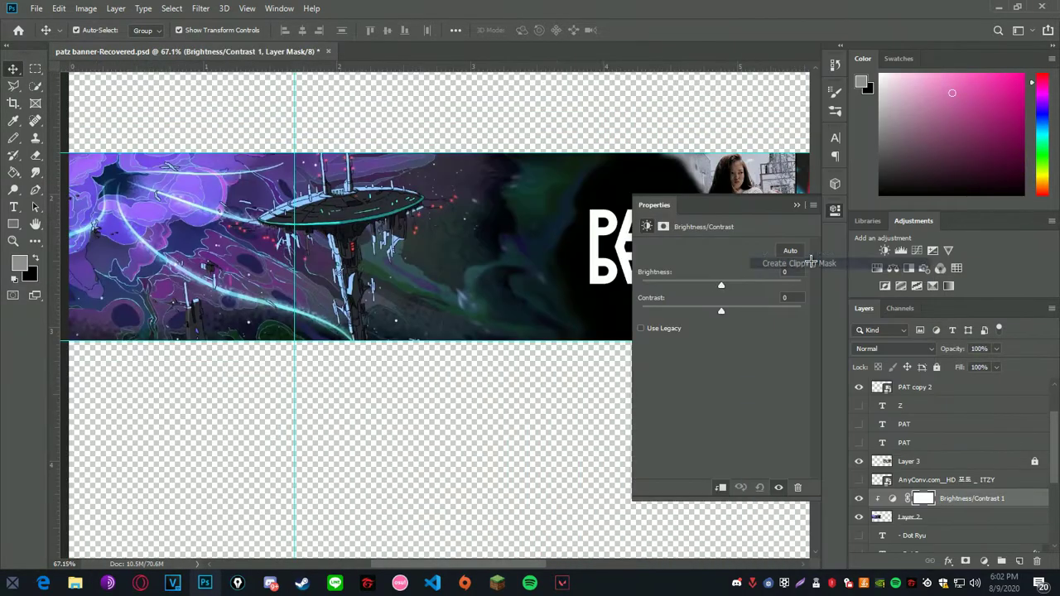
- Lower the brightness of the space artwork's Brightness/Contrast adjustment and reduce its Hue/Saturation adjustment's opacity to about 29%
left_click_drag(720, 284, 676, 285)
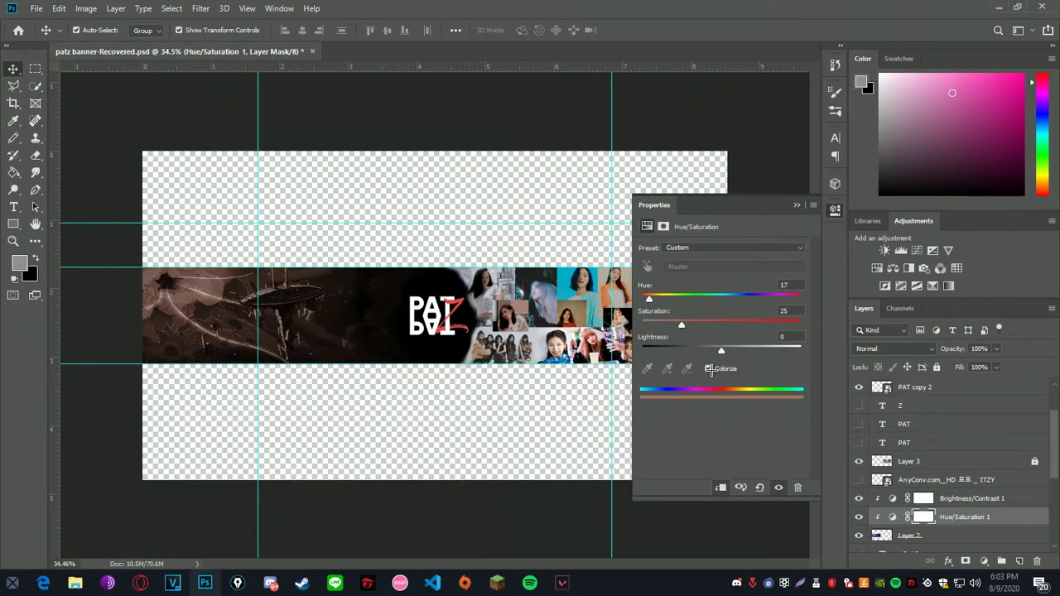
left_click_drag(996, 348, 973, 365)
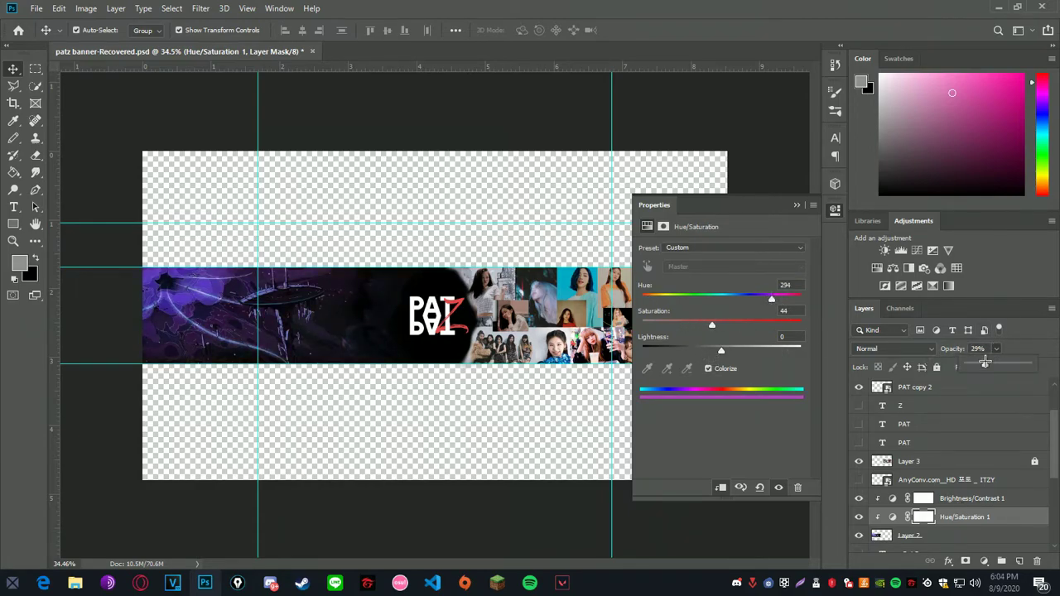
left_click(797, 206)
left_click(669, 315)
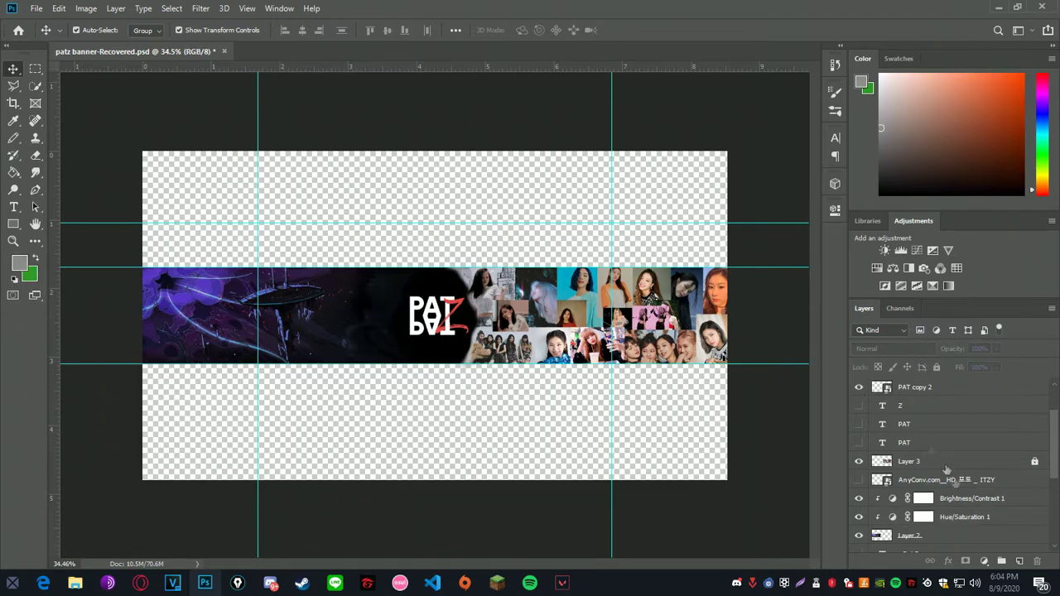
- Add a Hue/Saturation adjustment clipped to the picture collage on Layer 3, enable Colorize, and shift its hue slightly
left_click(946, 464)
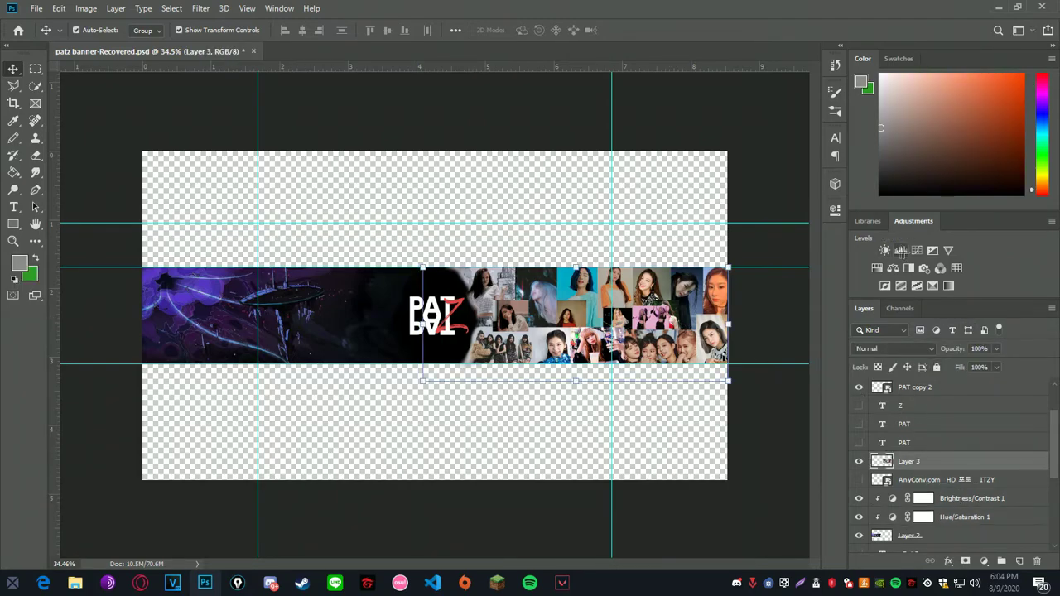
left_click(877, 269)
right_click(939, 461)
left_click(786, 263)
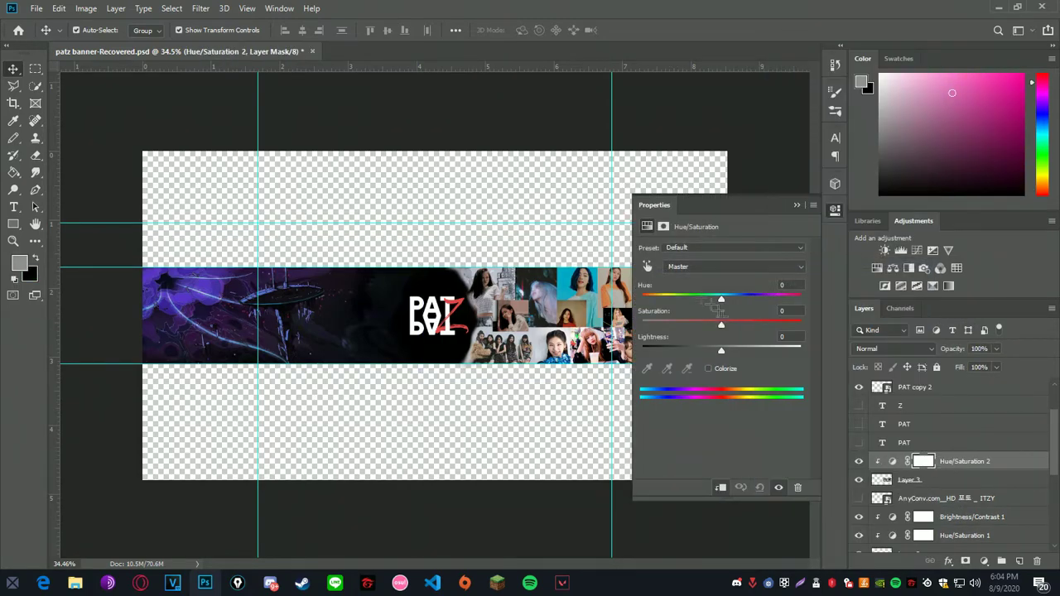
left_click(708, 368)
left_click_drag(644, 295, 656, 295)
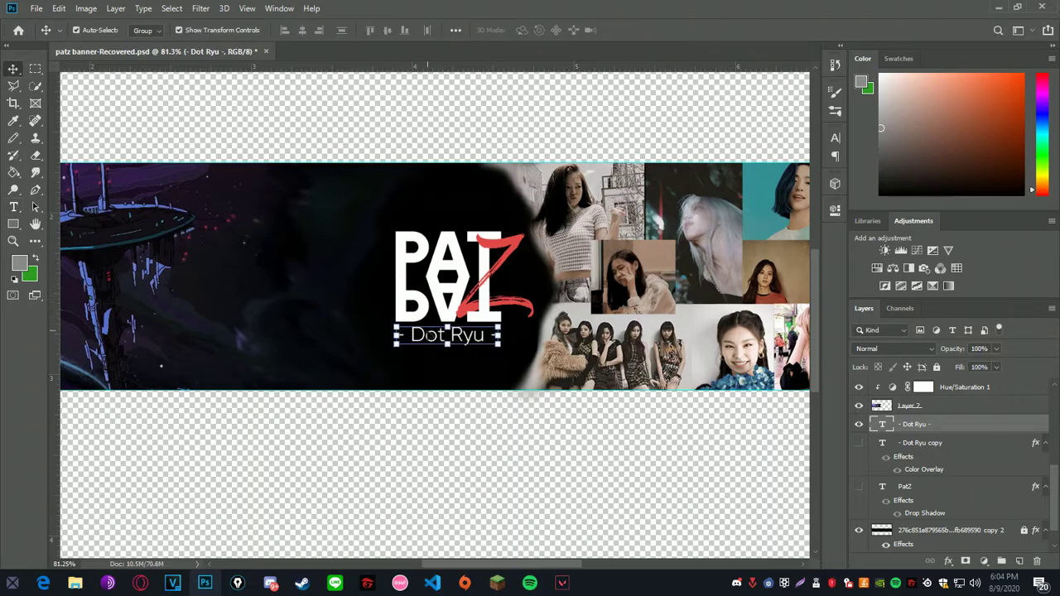
- Nudge the subtitle text into place just below the PATZ title
left_click_drag(428, 340, 427, 340)
left_click(238, 334)
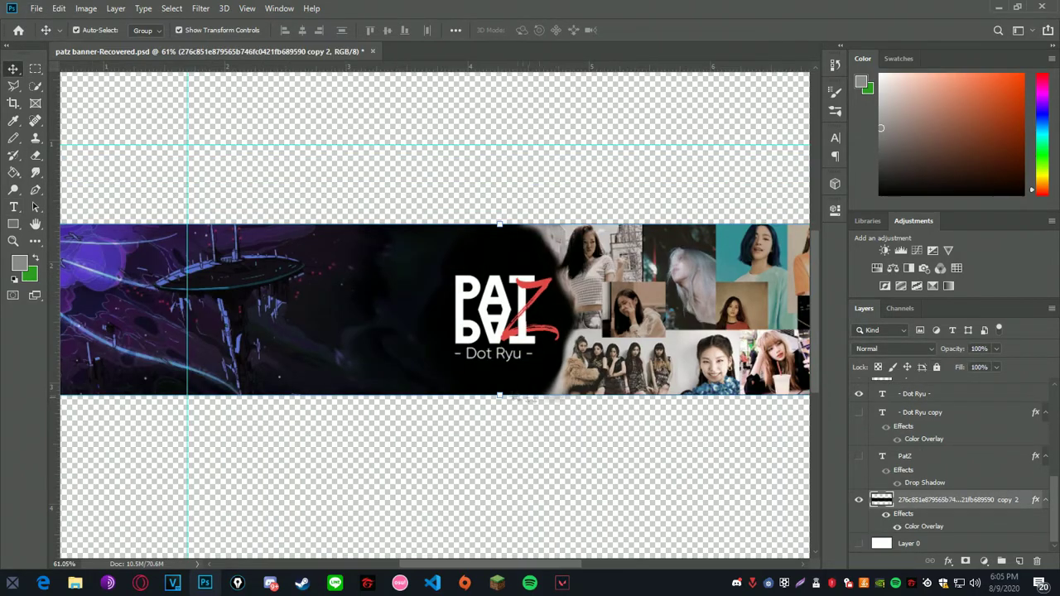